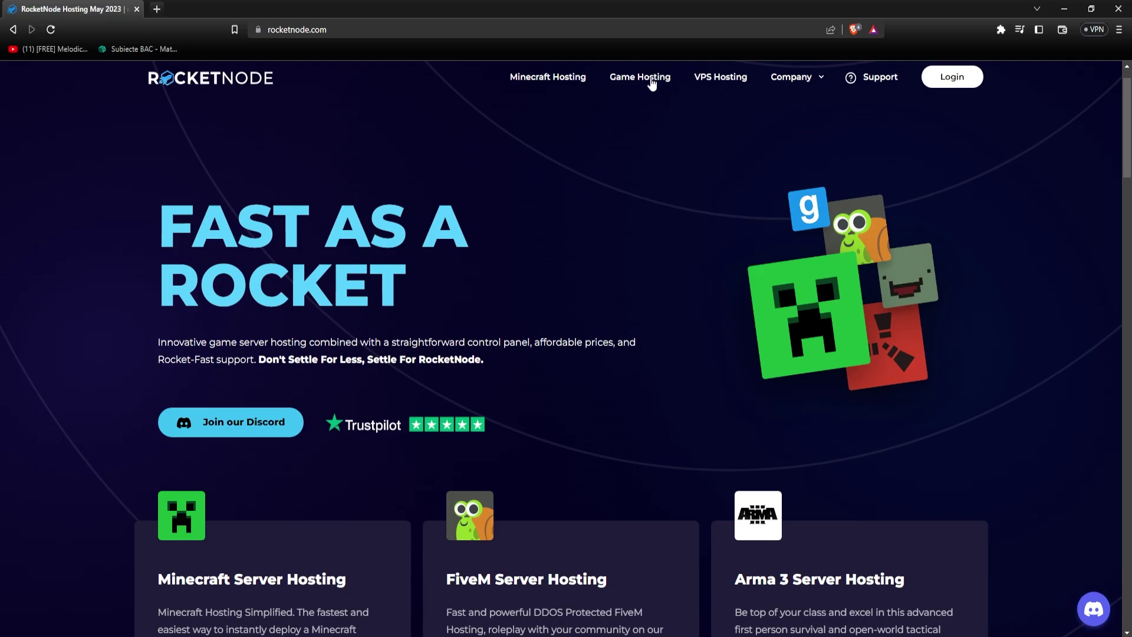
- Go to RocketNode's Game Hosting catalogue of all hosted games
click(651, 79)
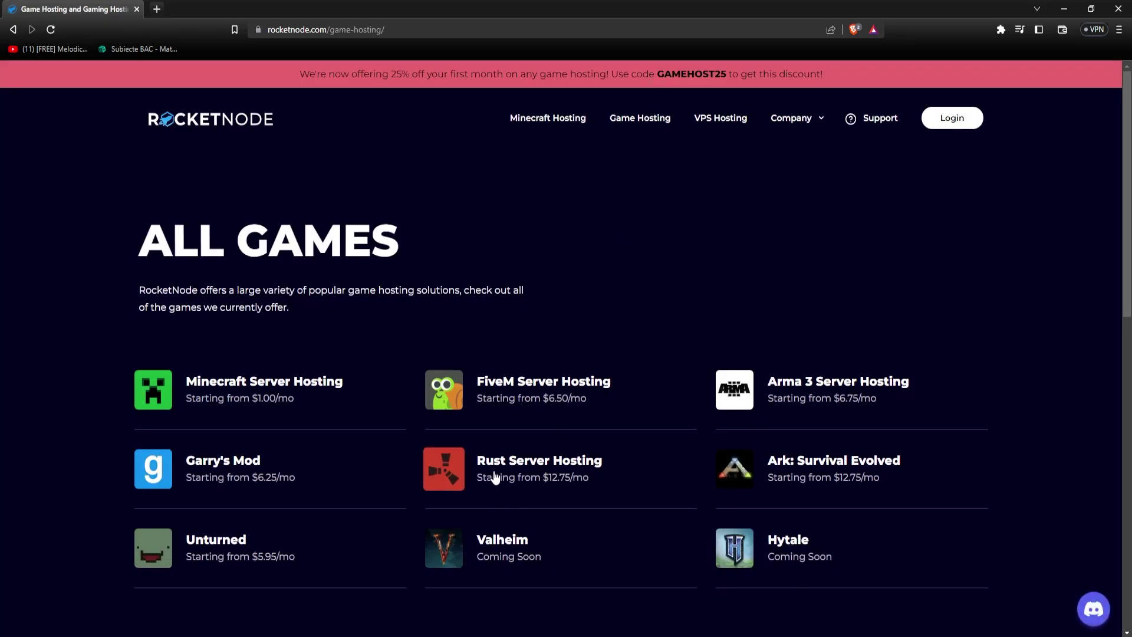
- Choose Rust Server Hosting from the All Games list to see its plans and pricing
click(494, 475)
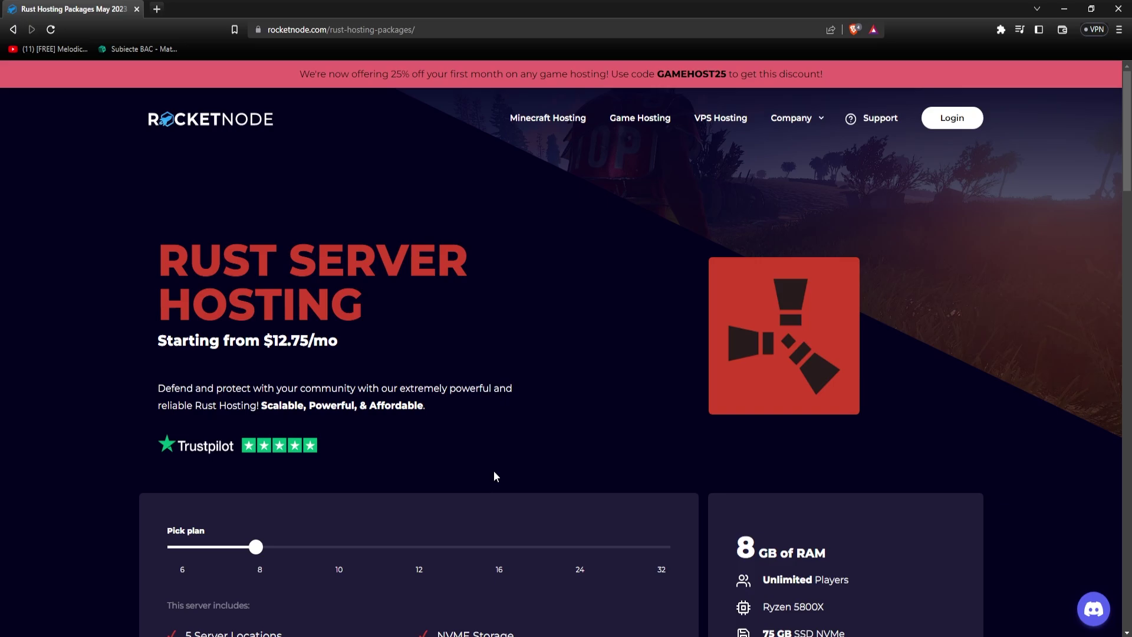
- Set the plan slider to 12 GB RAM ($25.50/mo, 125 GB NVMe) and show the server locations
scroll(493, 477, down, 3)
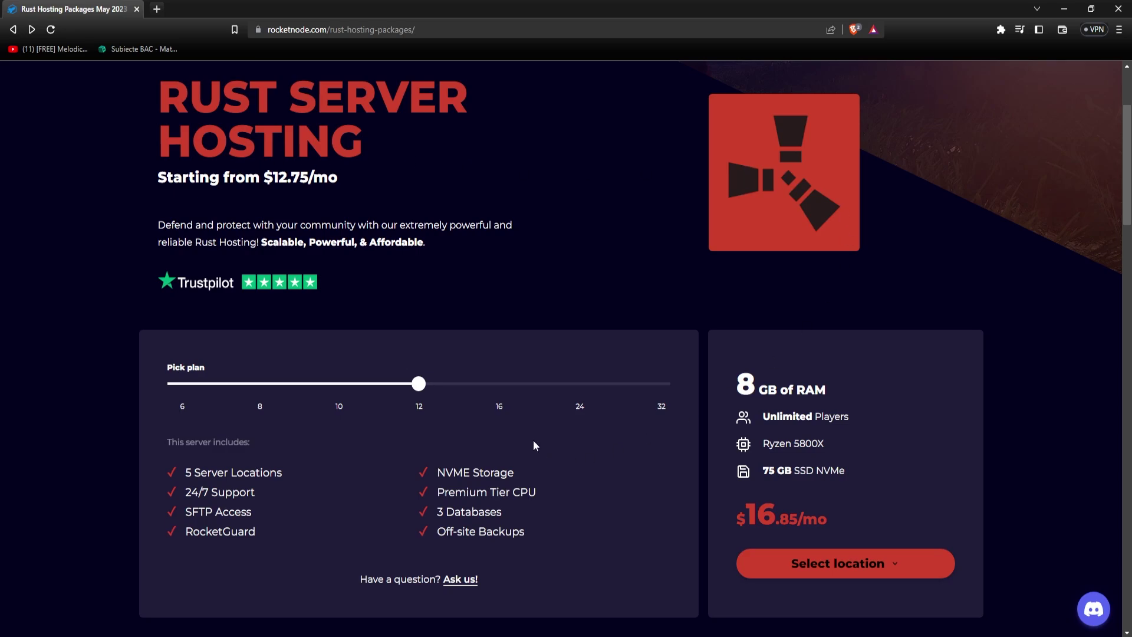
mouse_move(419, 384)
mouse_down()
mouse_move(339, 384)
mouse_move(420, 384)
mouse_up()
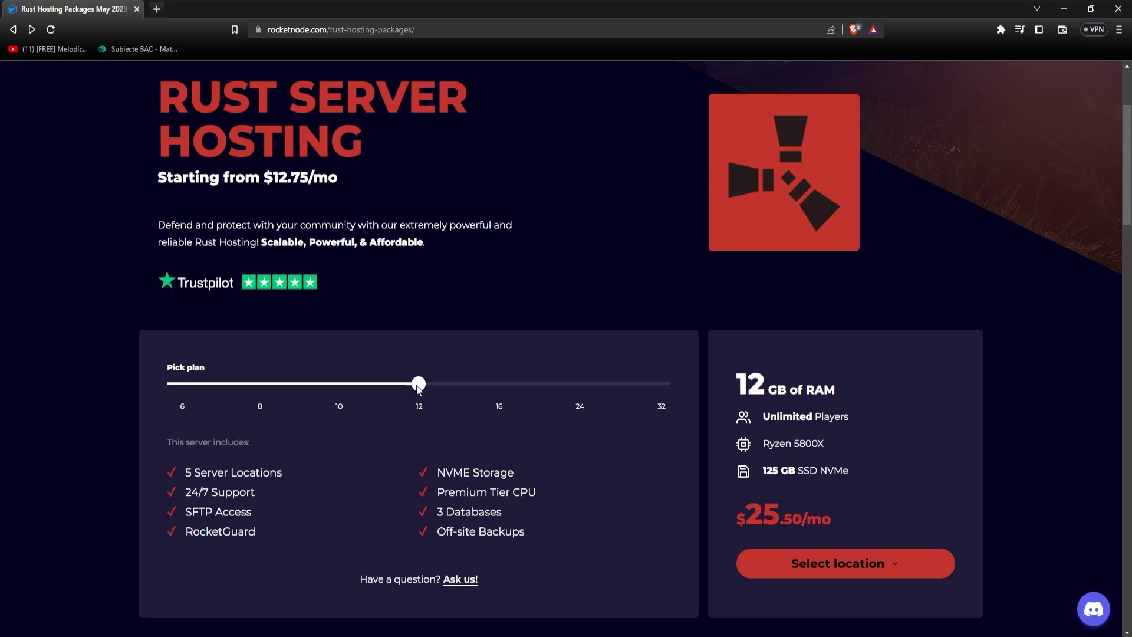
scroll(832, 493, down, 4)
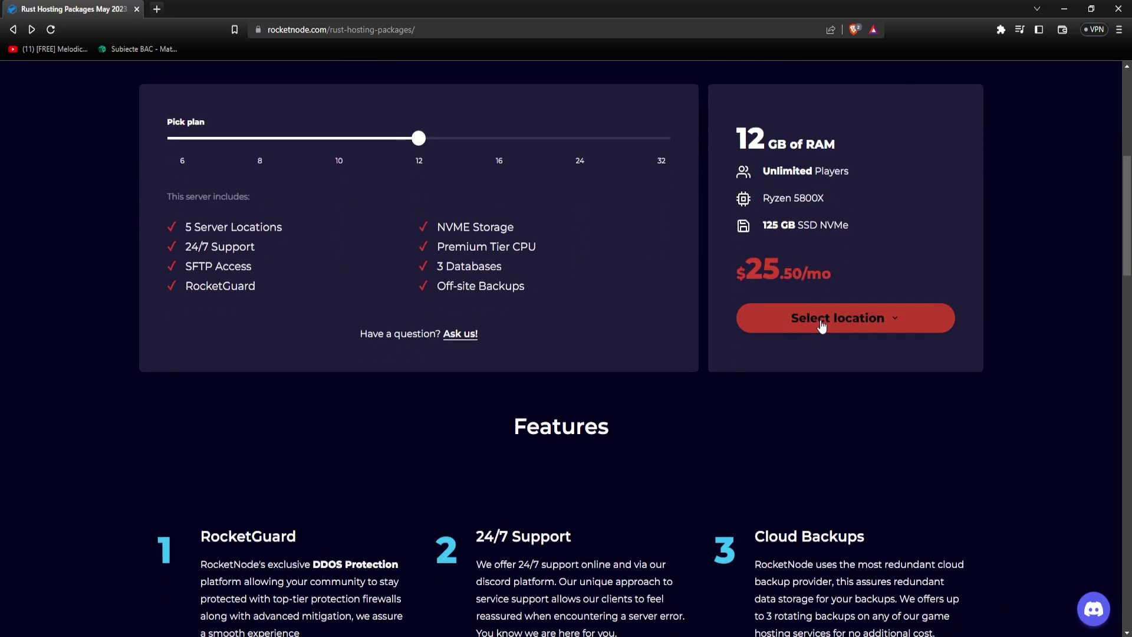
click(822, 324)
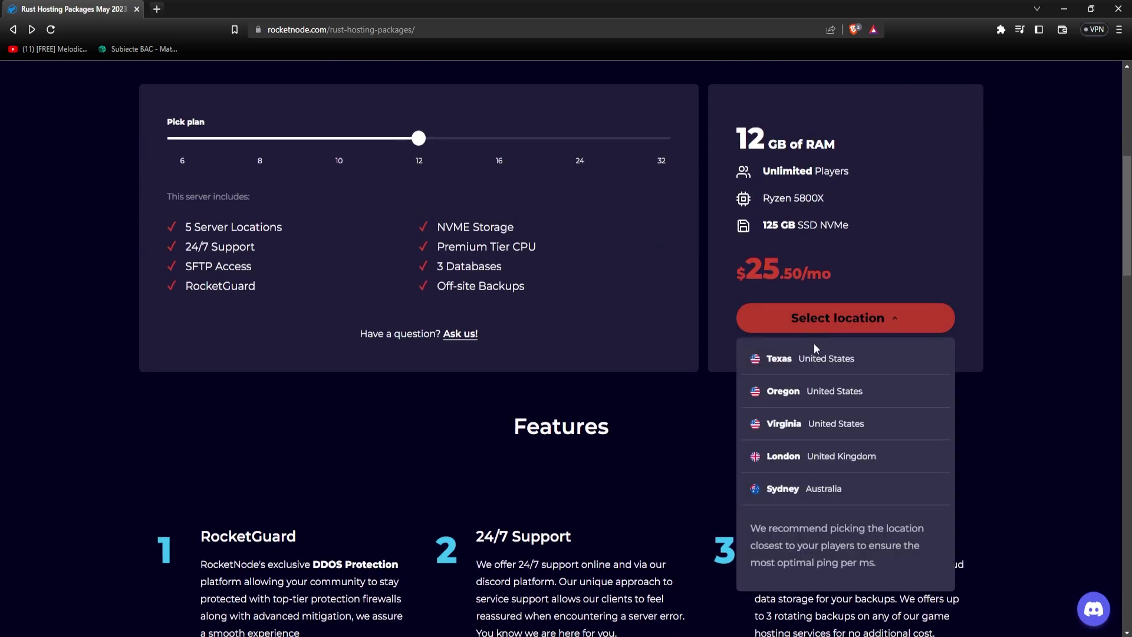
- Order the server in London, named 'RocketNode Test', with the Dedicated Ports add-on
click(791, 460)
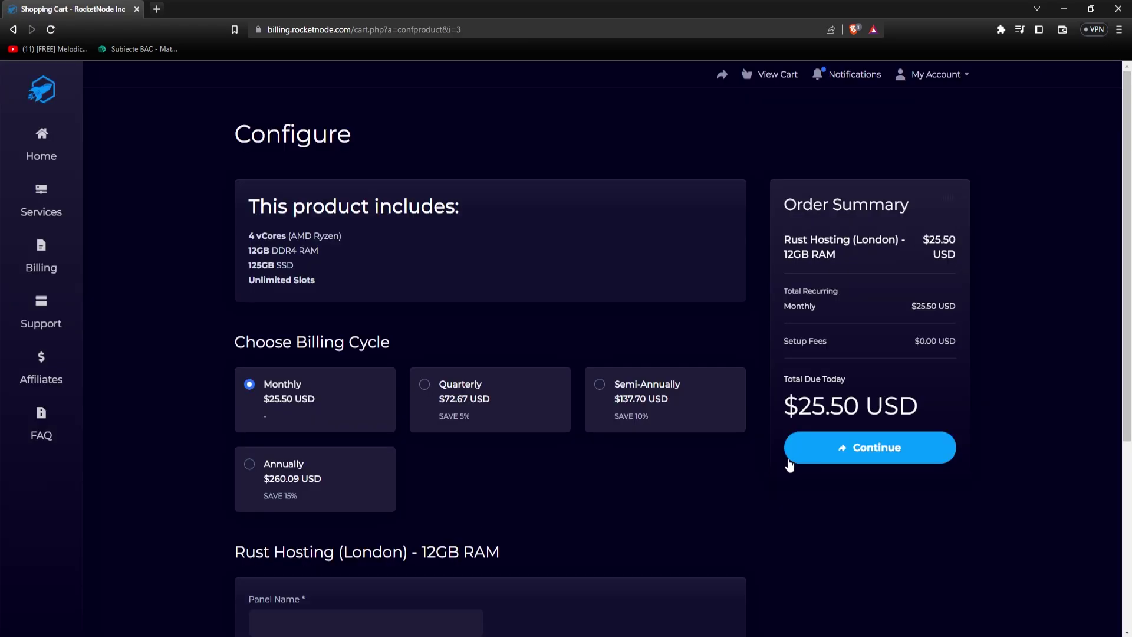
scroll(311, 263, down, 3)
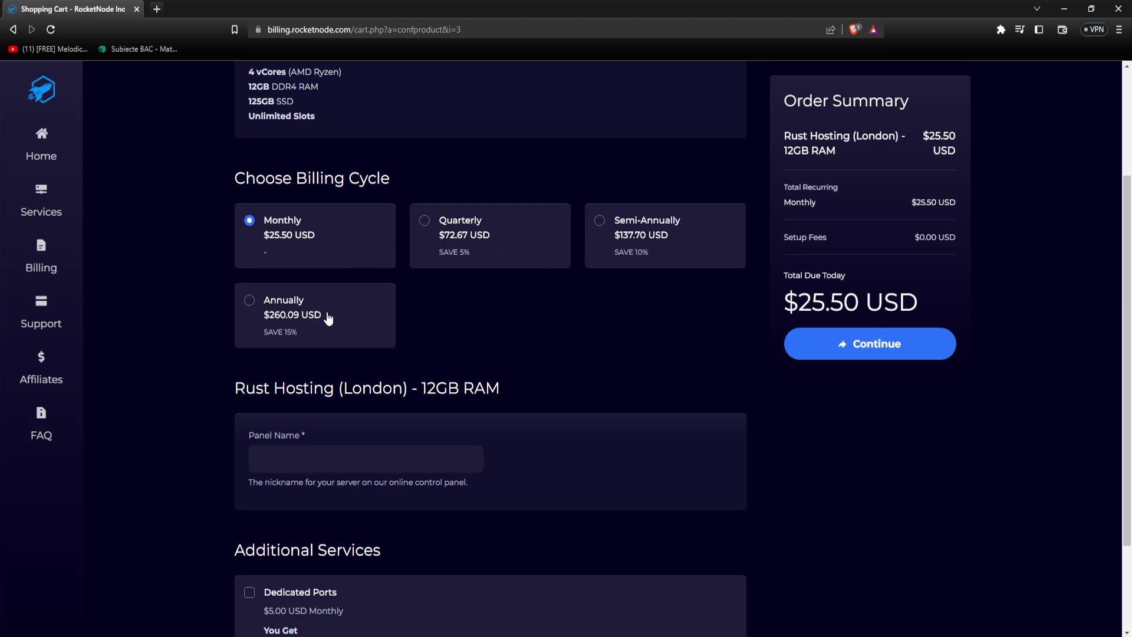
scroll(323, 241, down, 1)
scroll(323, 241, down, 2)
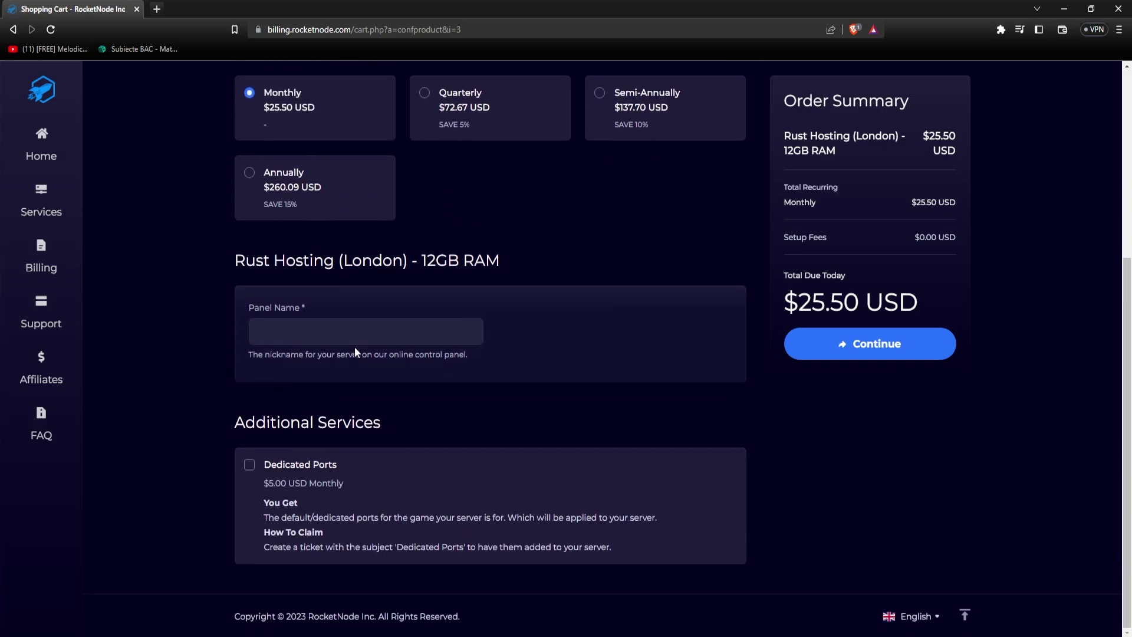
click(365, 332)
text(RocketNode Test)
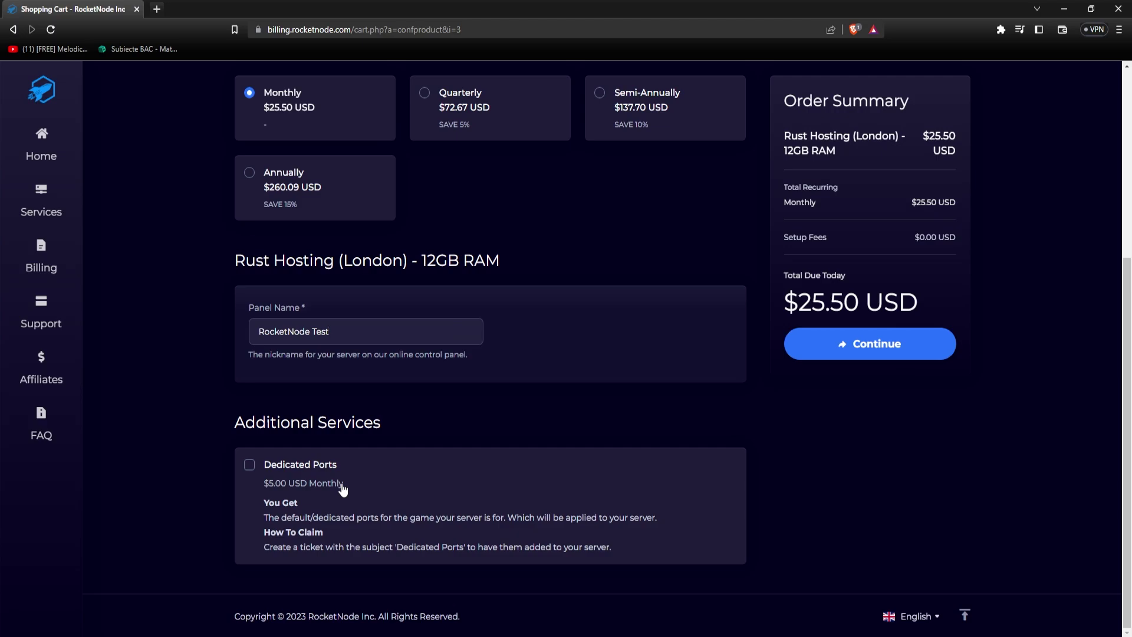
click(324, 476)
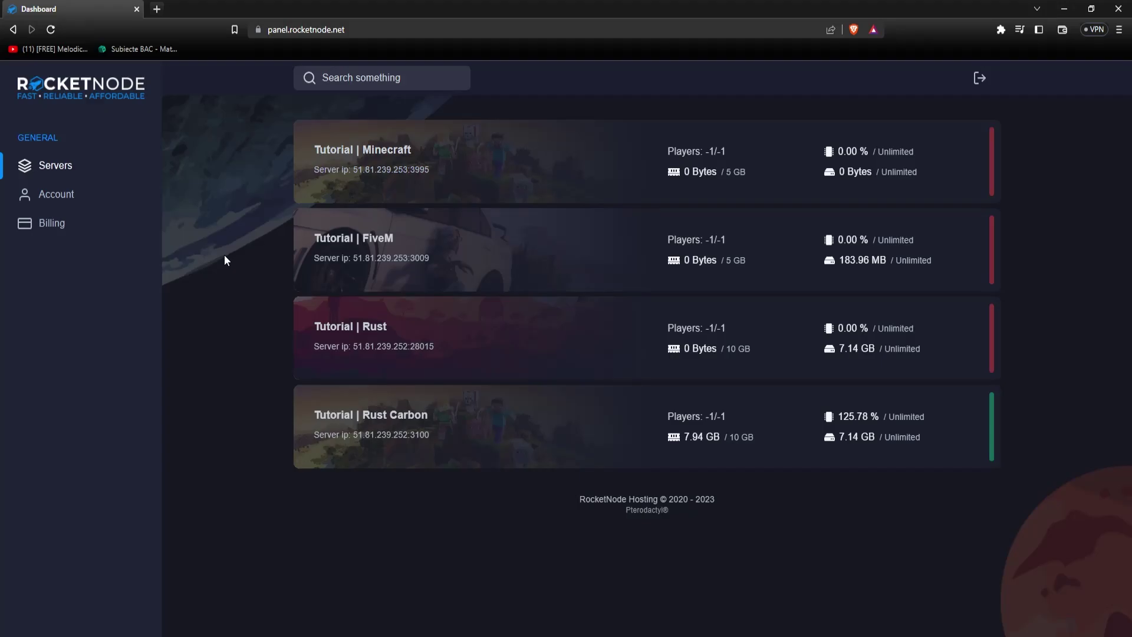
- Open the Tutorial | Rust server and its Server Startup variables page
click(330, 330)
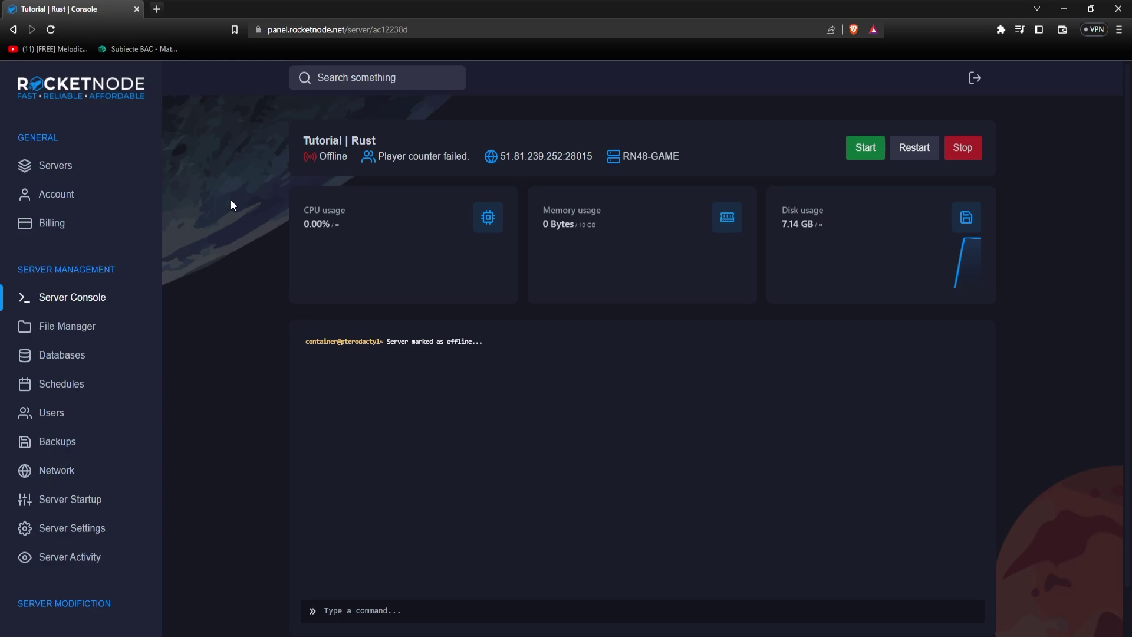
scroll(226, 238, down, 2)
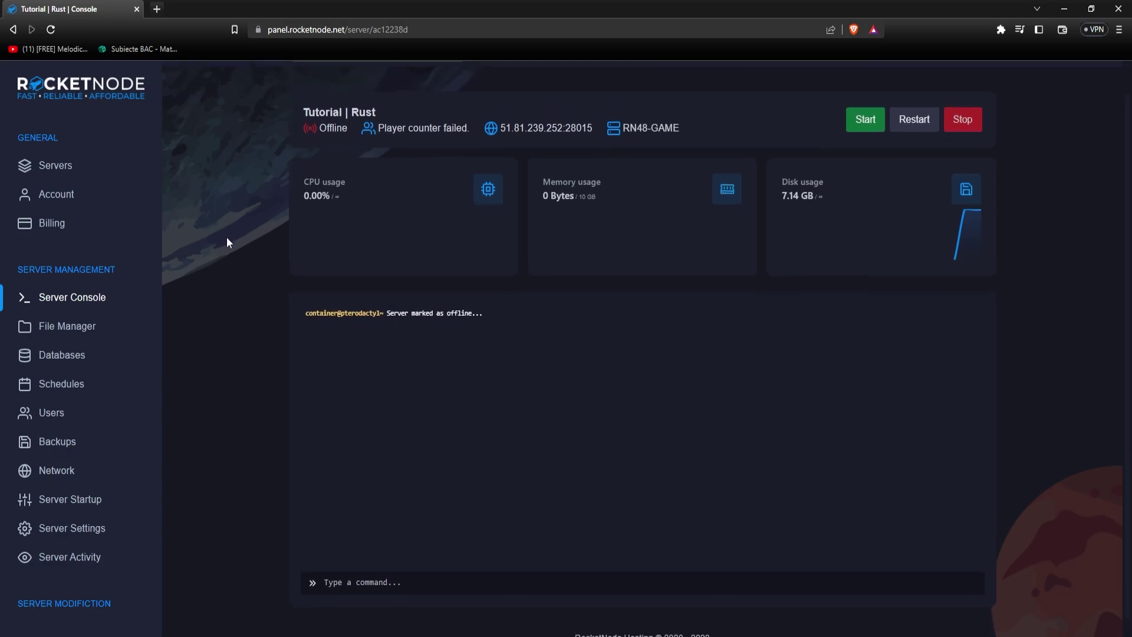
scroll(218, 242, up, 2)
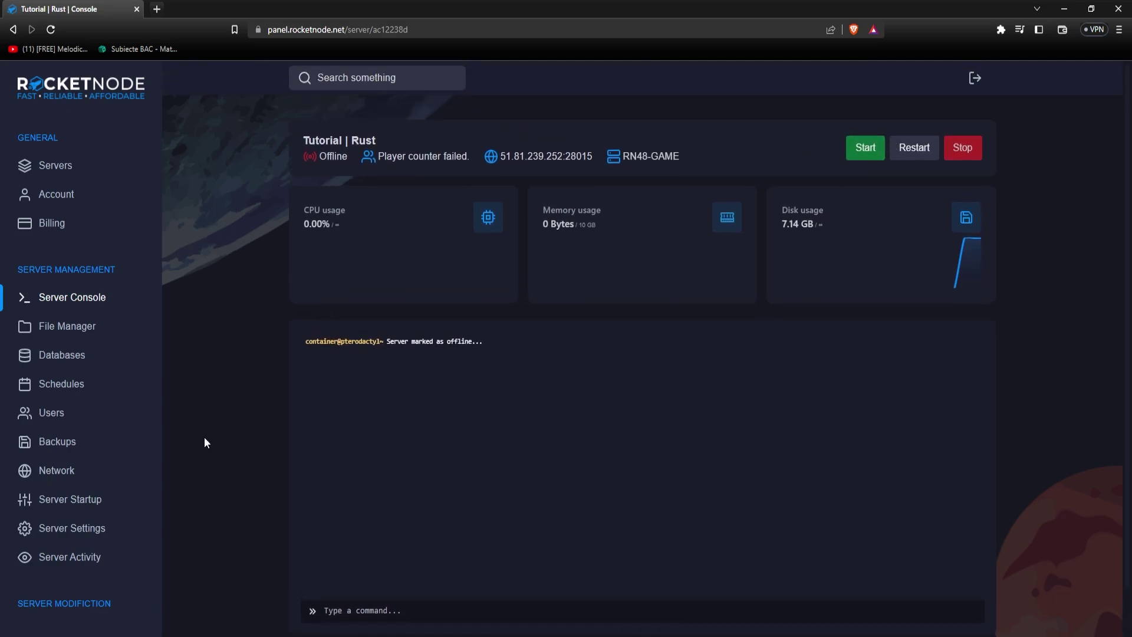
click(63, 506)
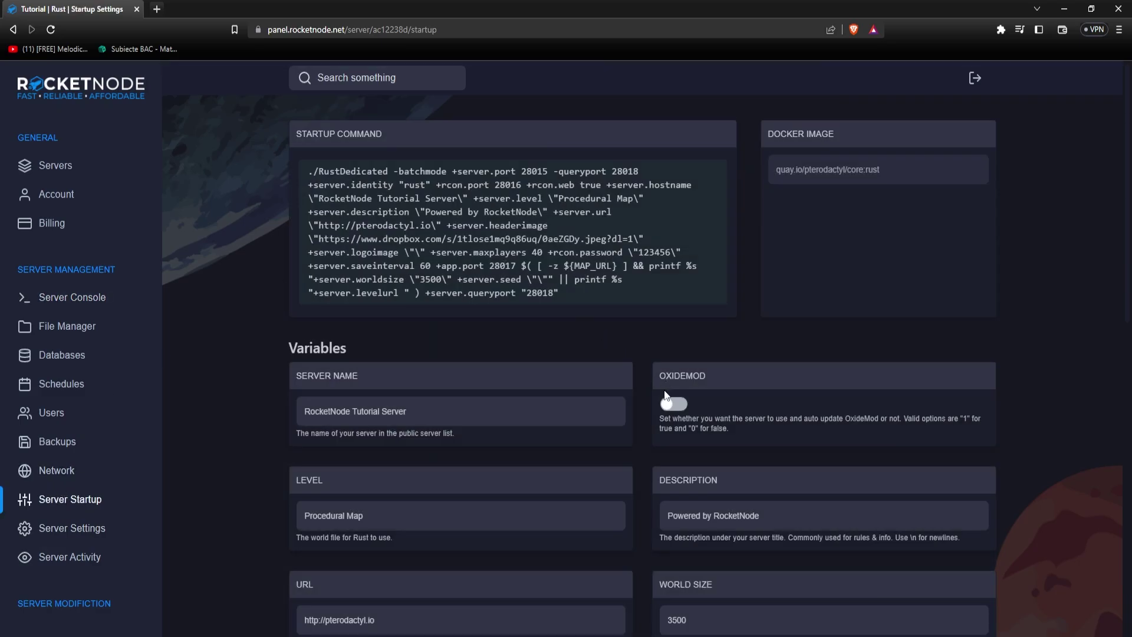
- Turn on OXIDEMOD and start the Tutorial | Rust server from the console
click(671, 407)
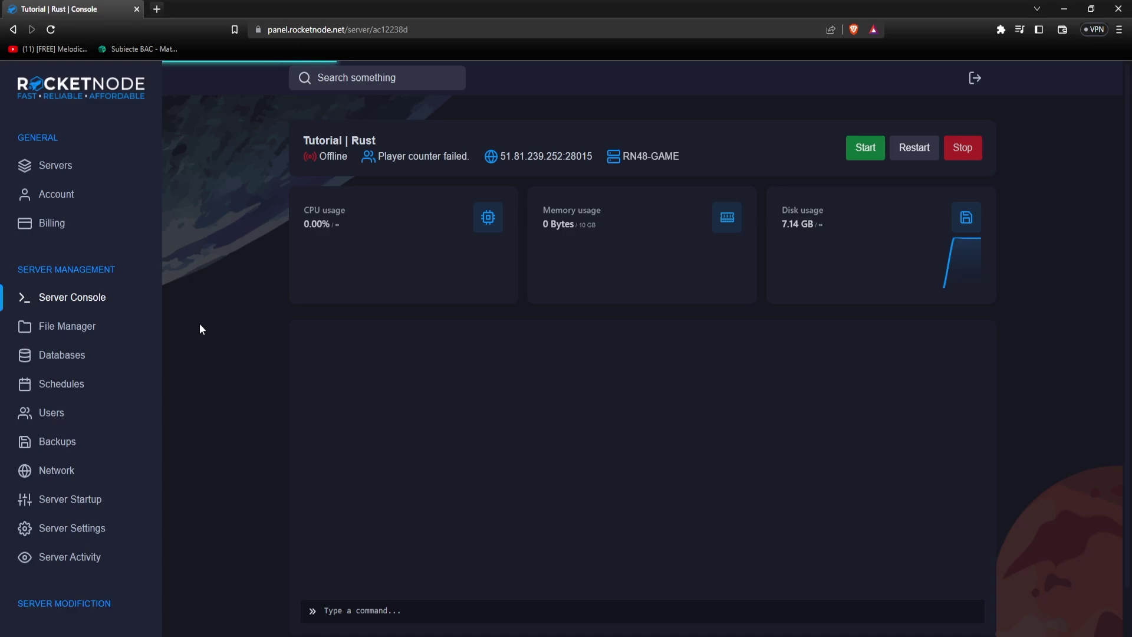
click(861, 153)
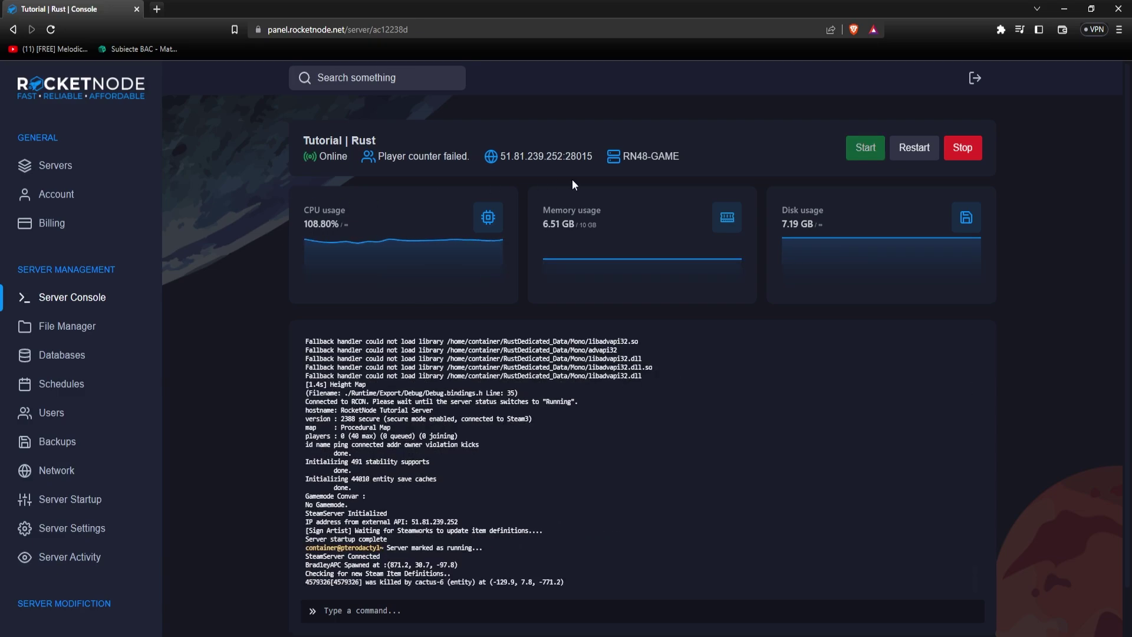
- Copy the server IP and run 'connect' with 51.81.239.252:28015 in Rust's F1 console
drag(594, 157, 500, 157)
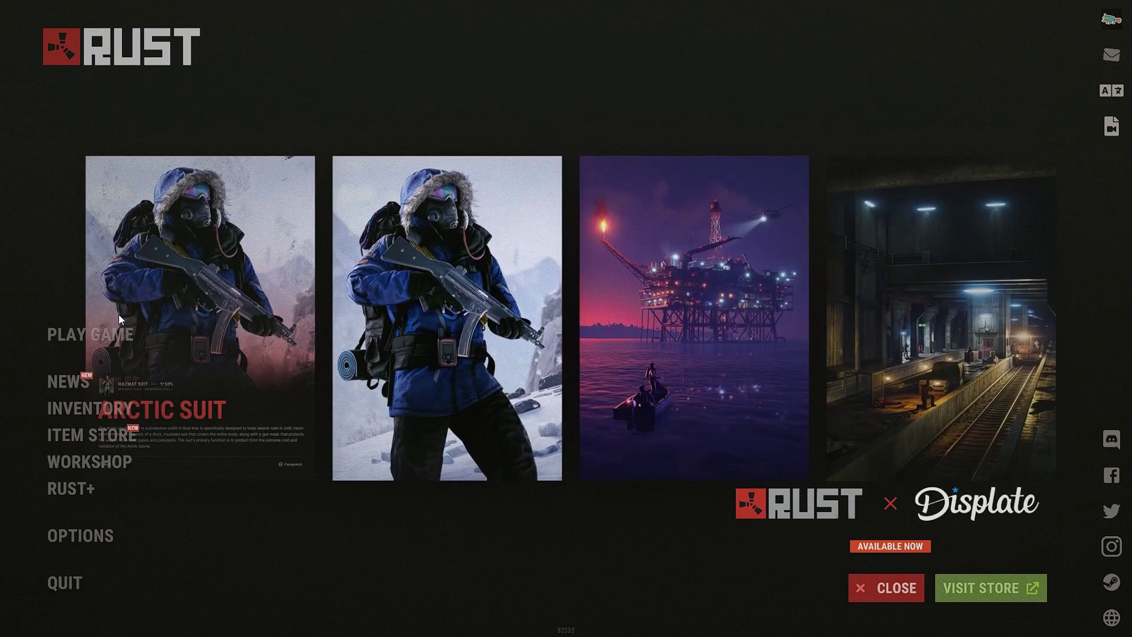
key(F1)
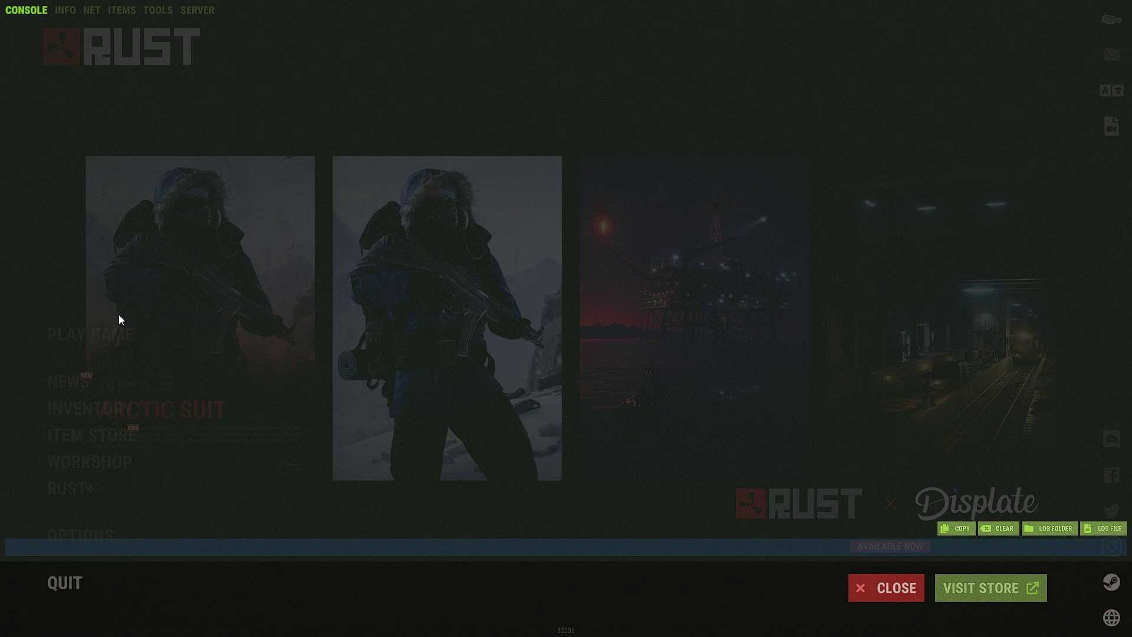
text(connect)
text(51.81.239.252:28015)
key(Return)
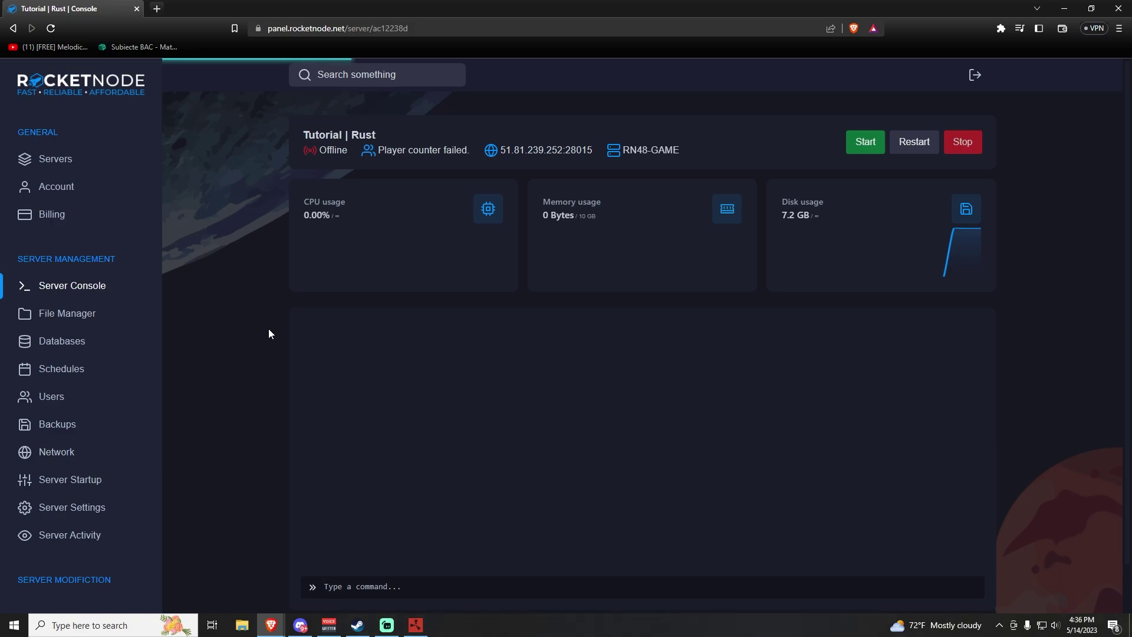
- Return to the Rust server's Server Startup settings
click(137, 483)
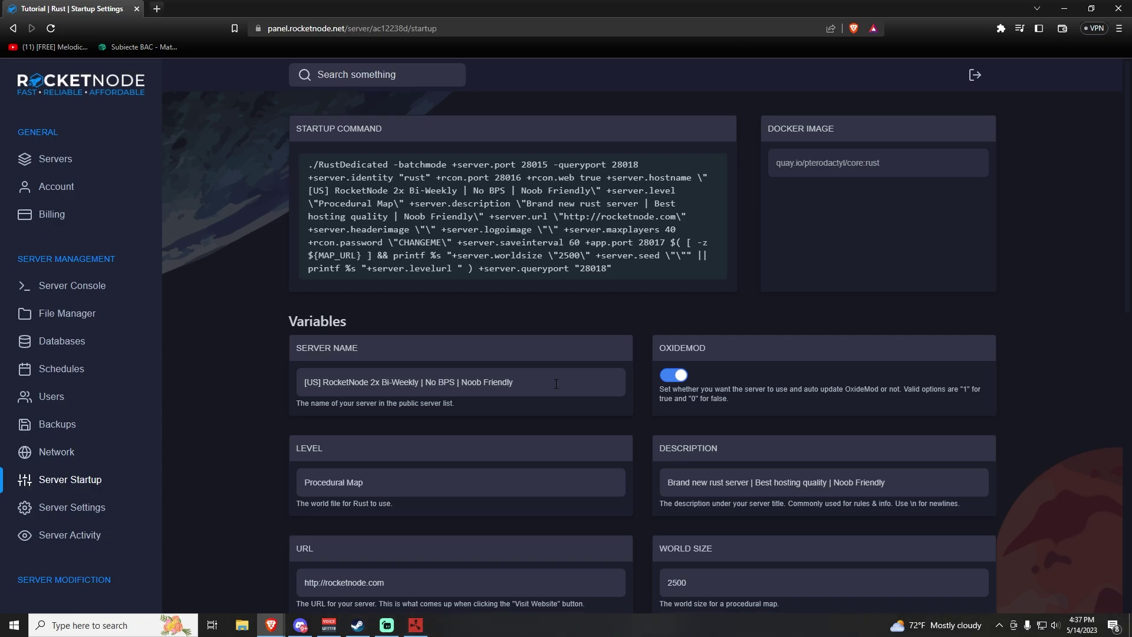
click(477, 481)
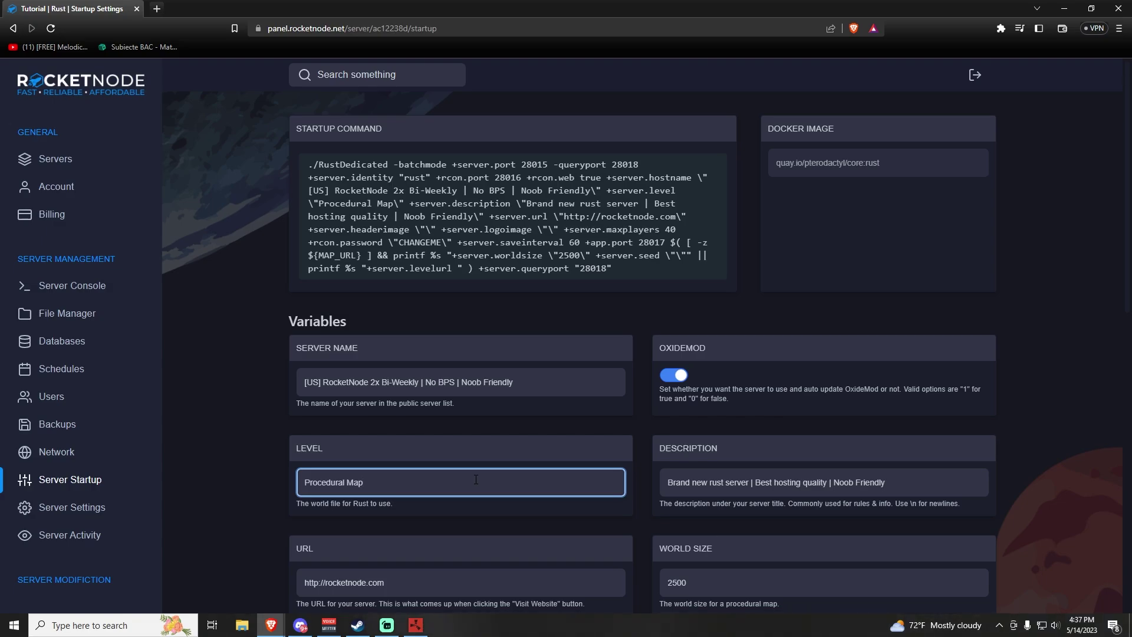
click(844, 482)
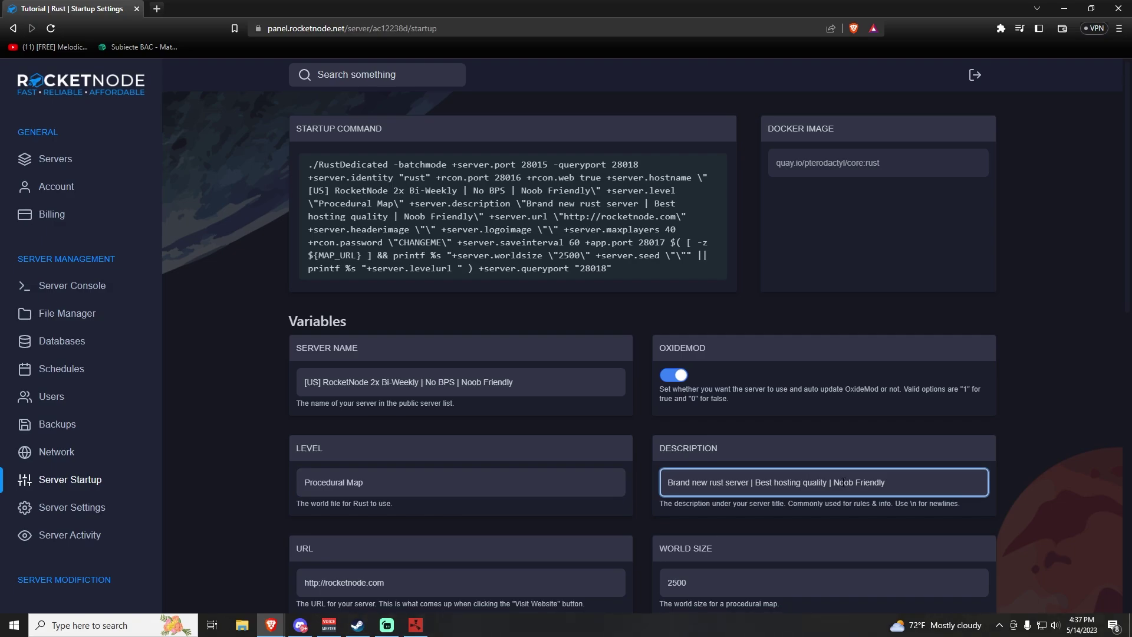
drag(755, 483, 828, 488)
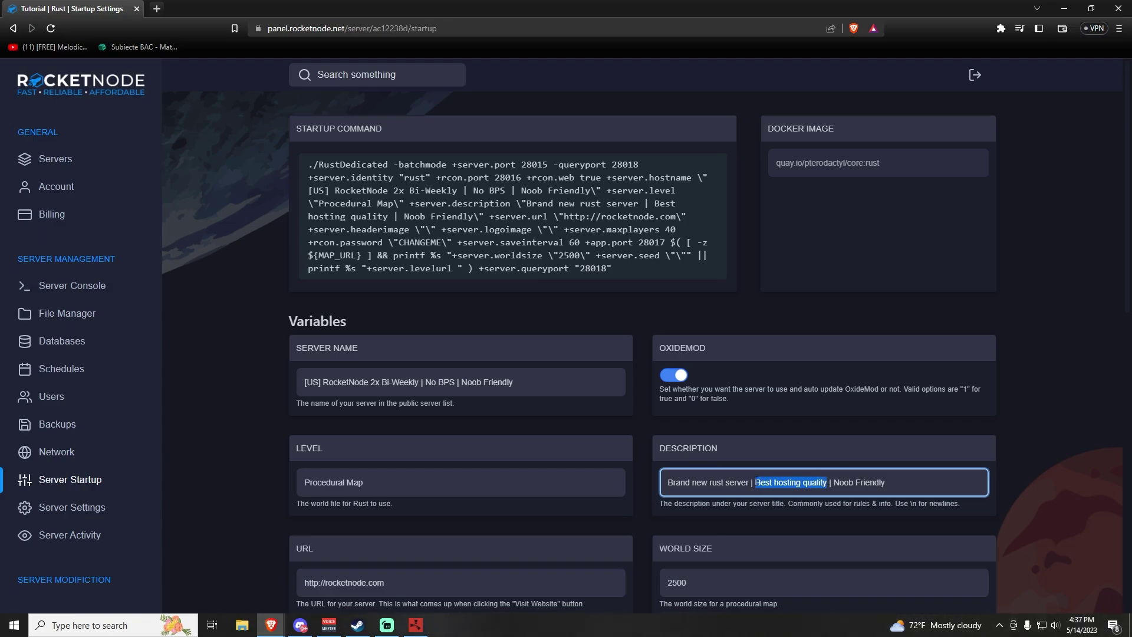
click(914, 484)
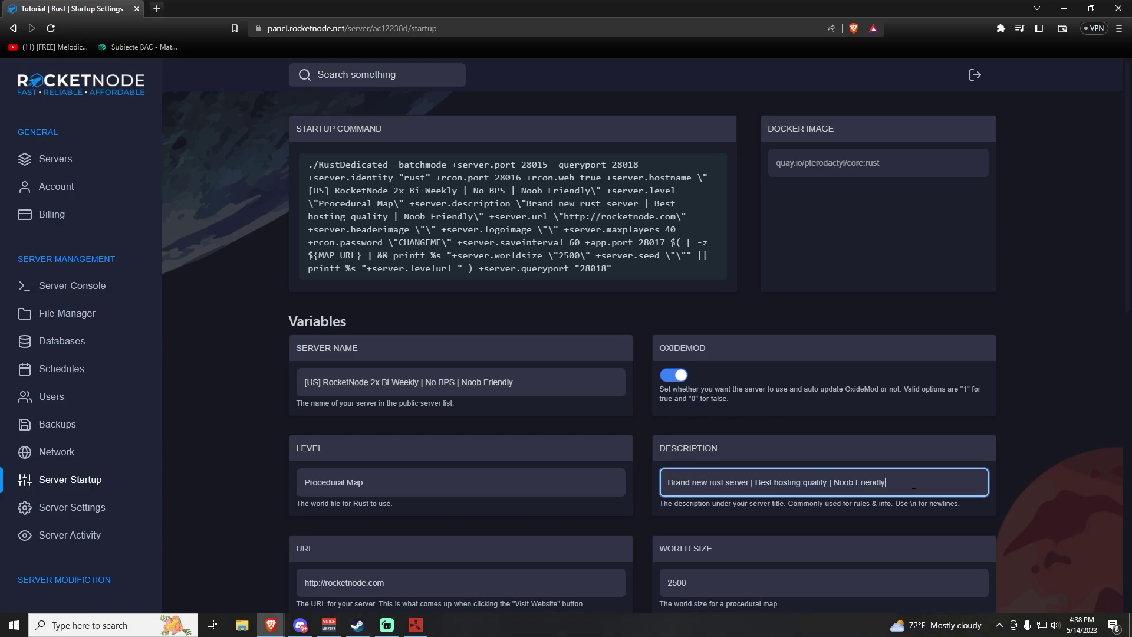
scroll(913, 484, down, 1)
click(472, 543)
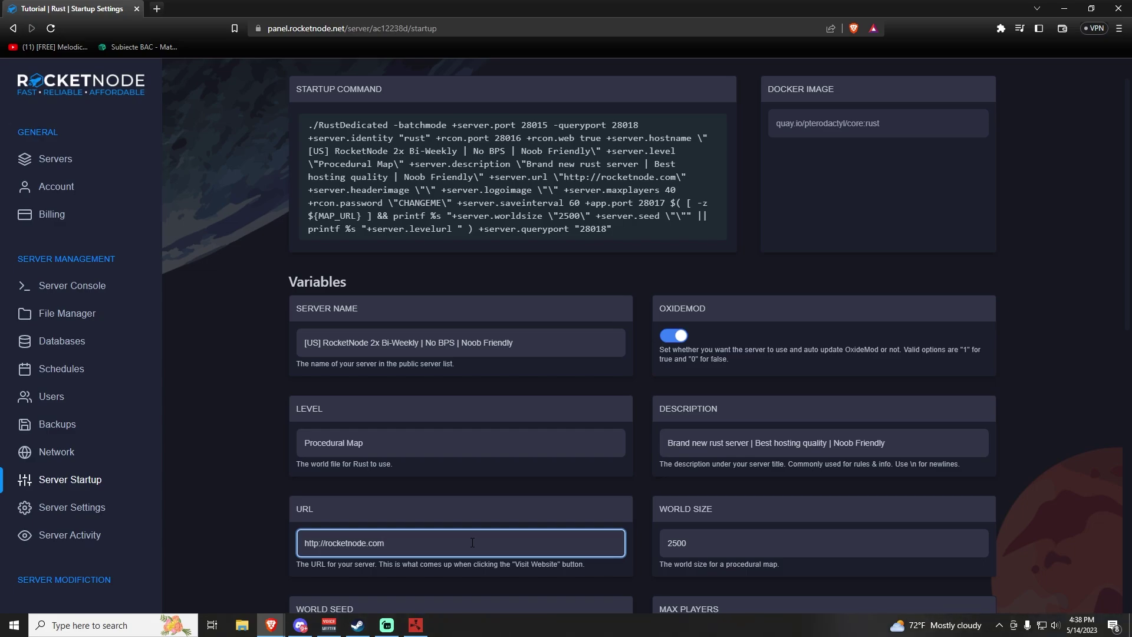
click(731, 545)
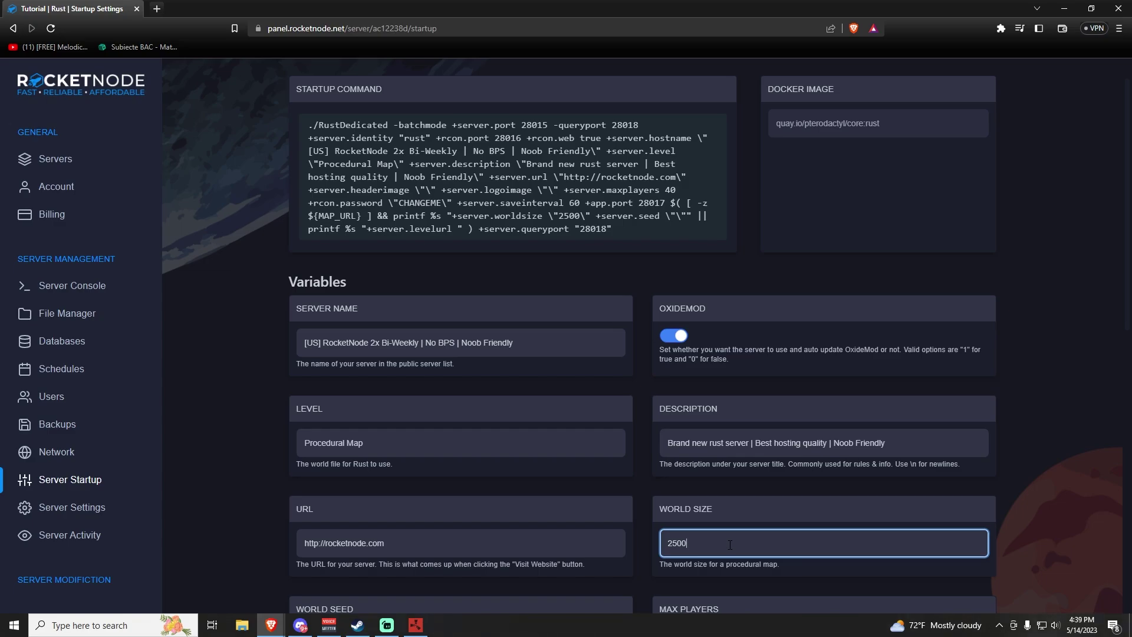
- Leave the World Seed empty and raise Max Players from 40 to 200
scroll(425, 454, down, 3)
click(416, 453)
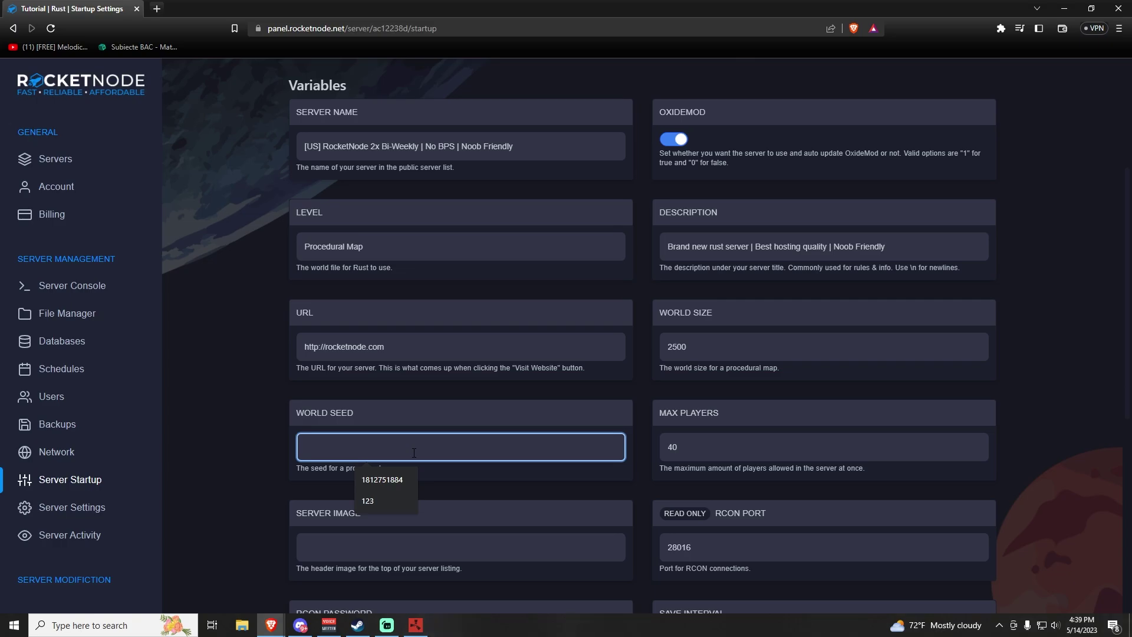
click(266, 447)
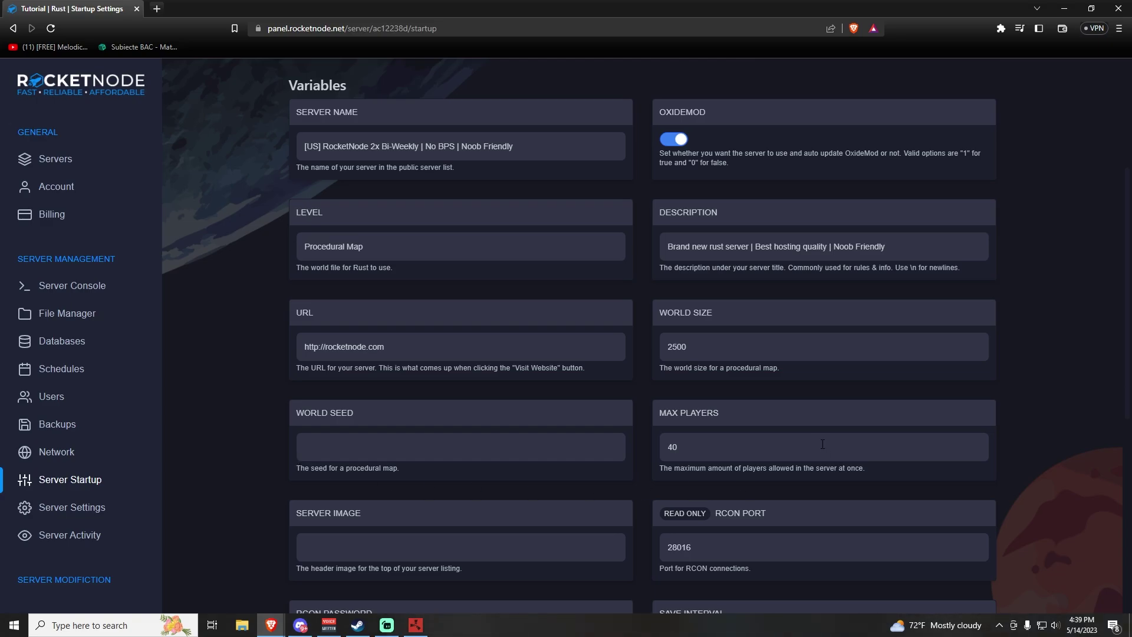
click(743, 443)
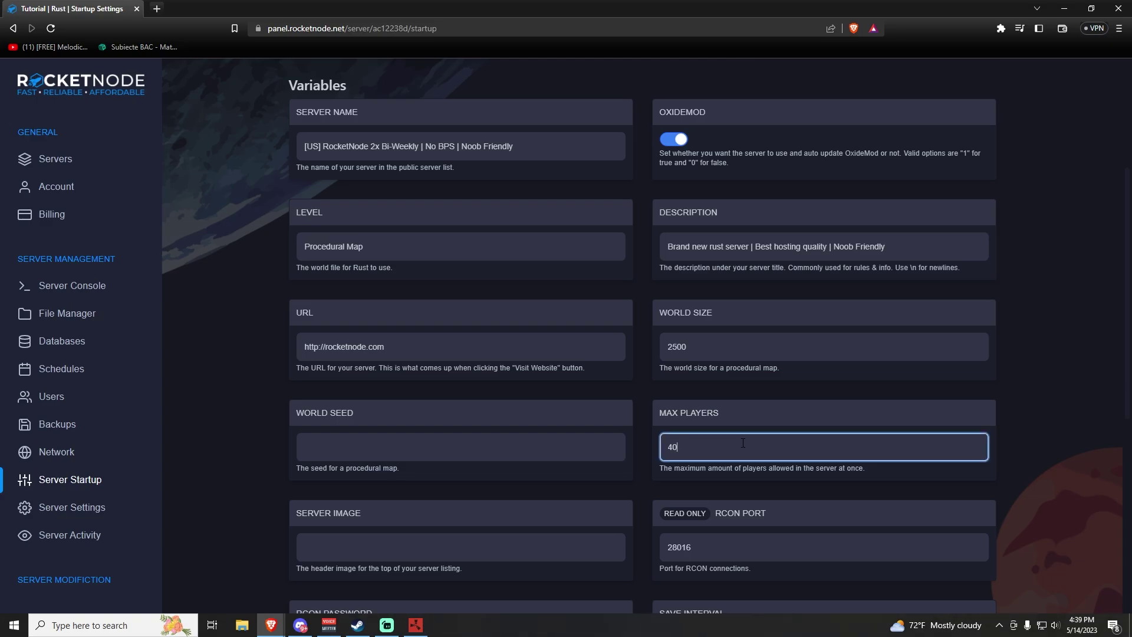
drag(743, 443, 603, 447)
text(200)
click(704, 399)
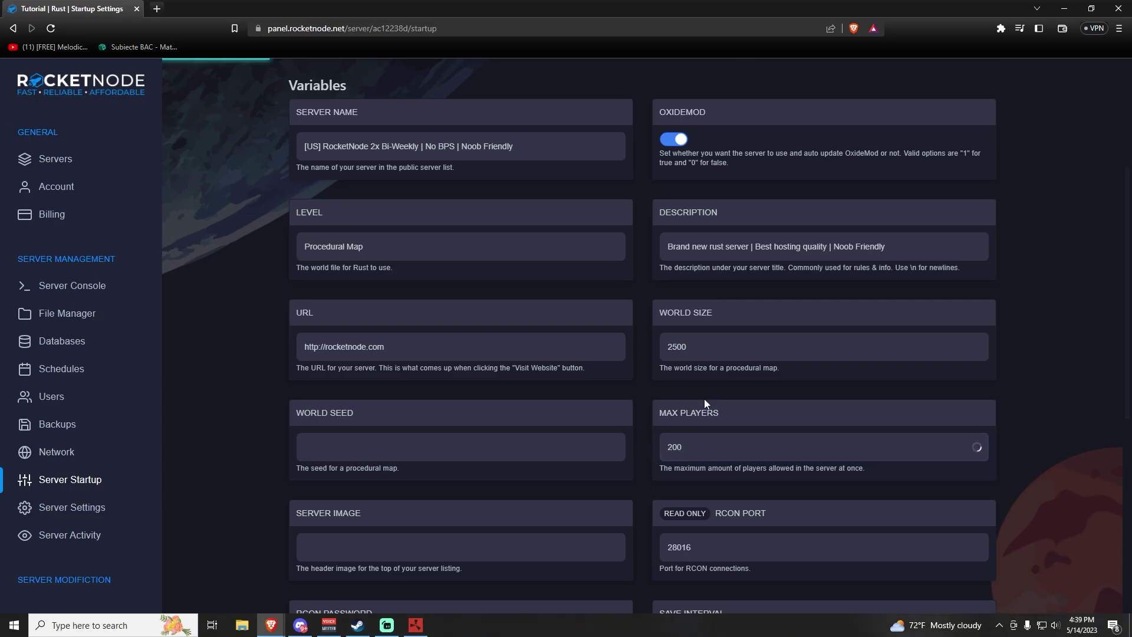
- Replace the RCON password with a new one and leave the Server Logo blank
scroll(704, 399, down, 3)
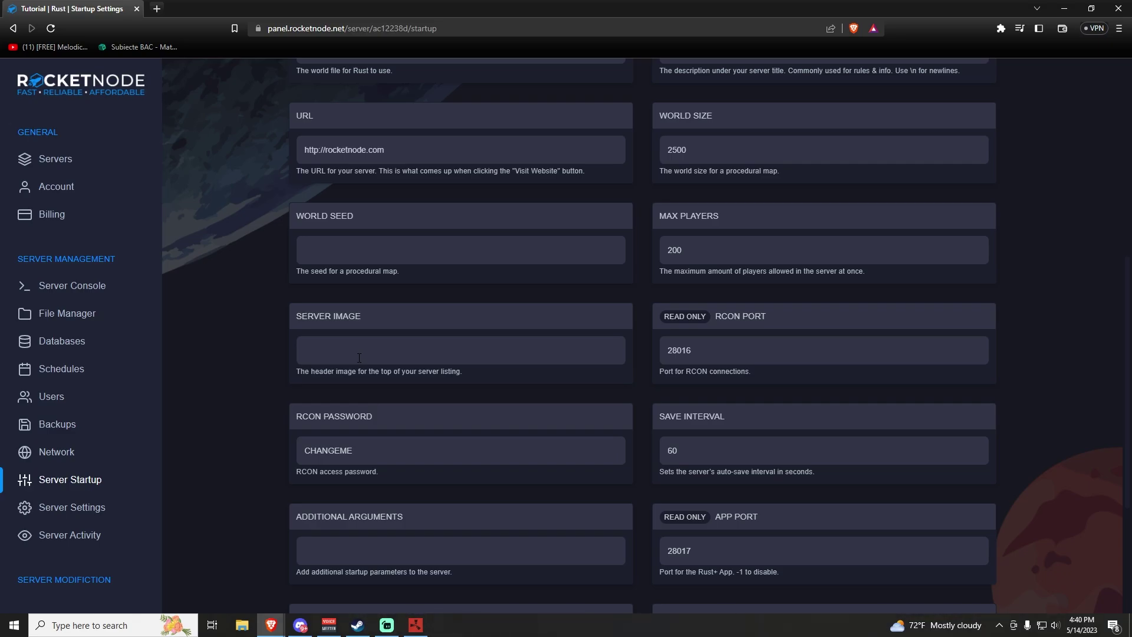
click(378, 450)
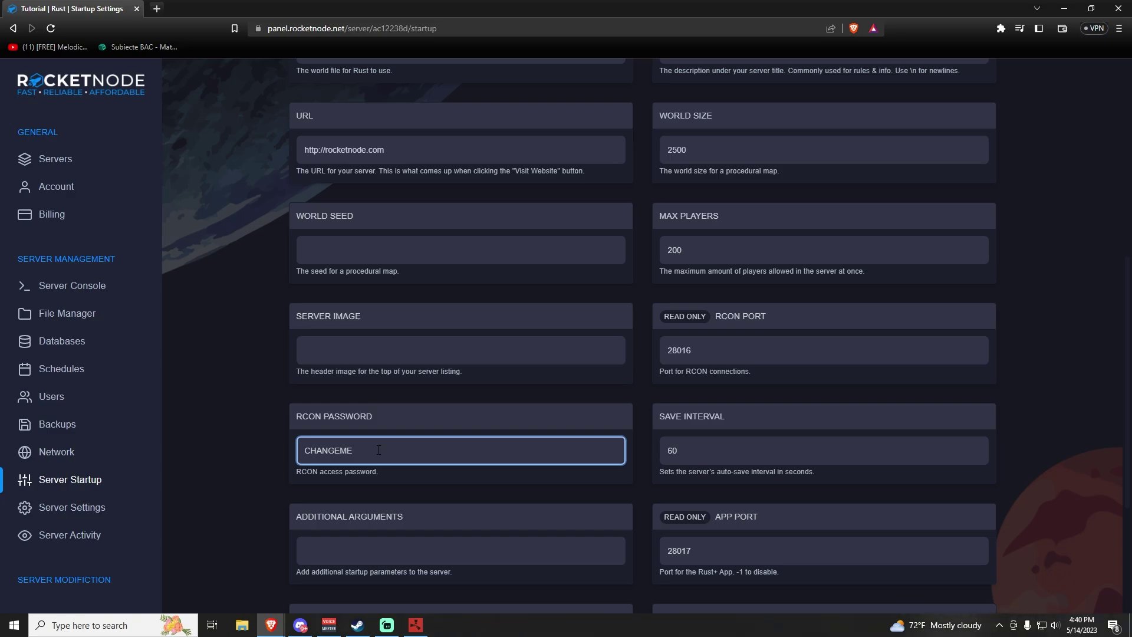
drag(379, 450, 266, 451)
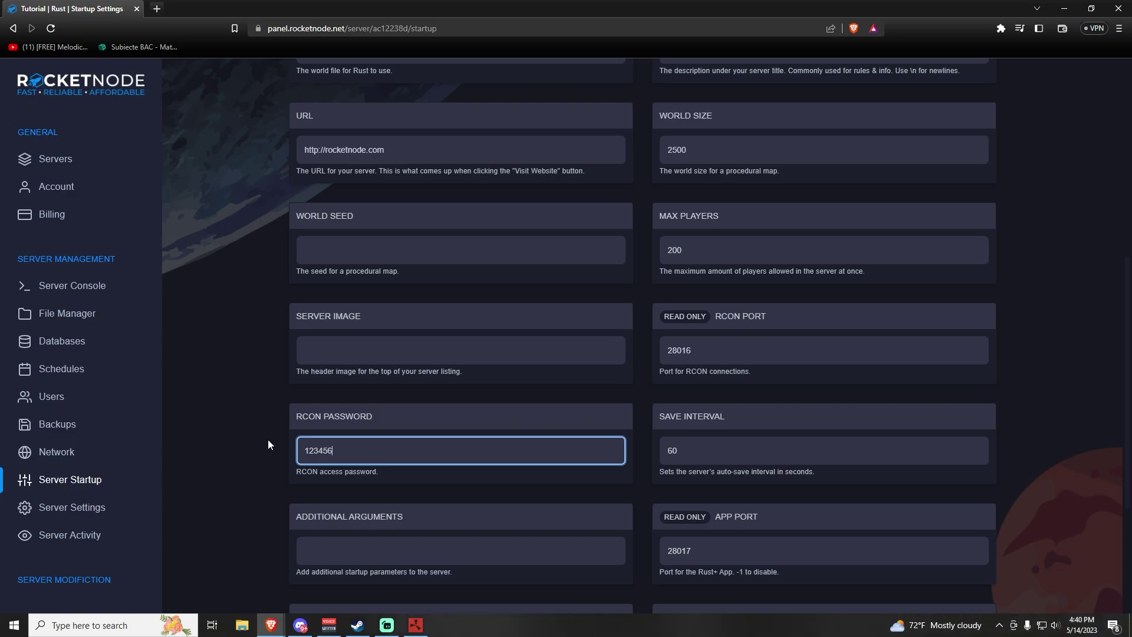
scroll(337, 466, down, 3)
click(361, 462)
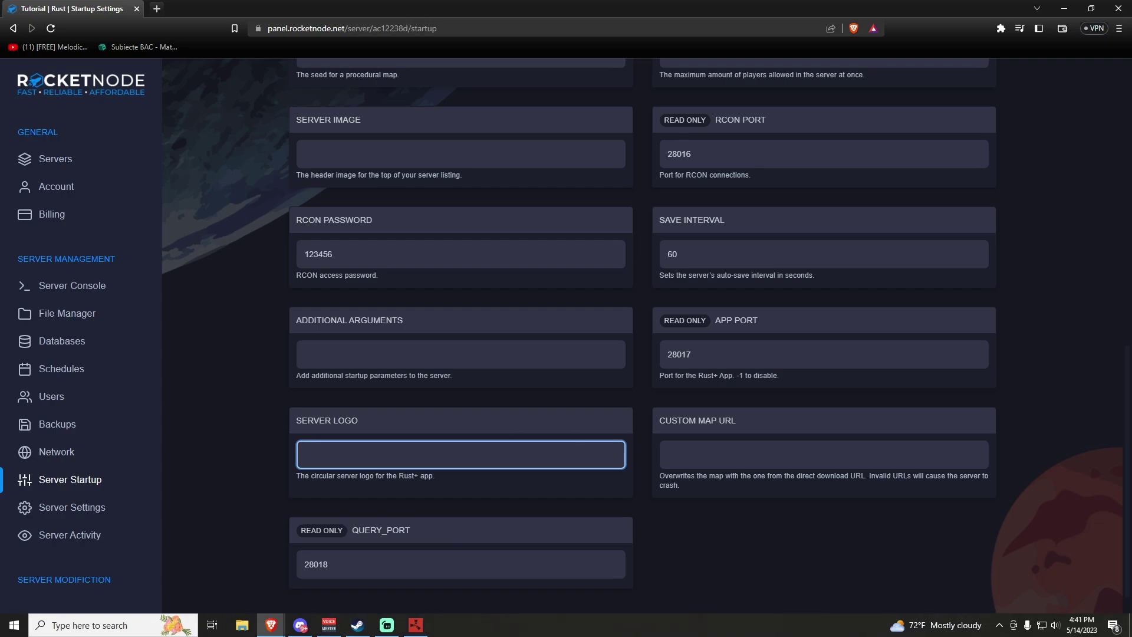
- Leave the Server Logo startup variable empty
click(217, 357)
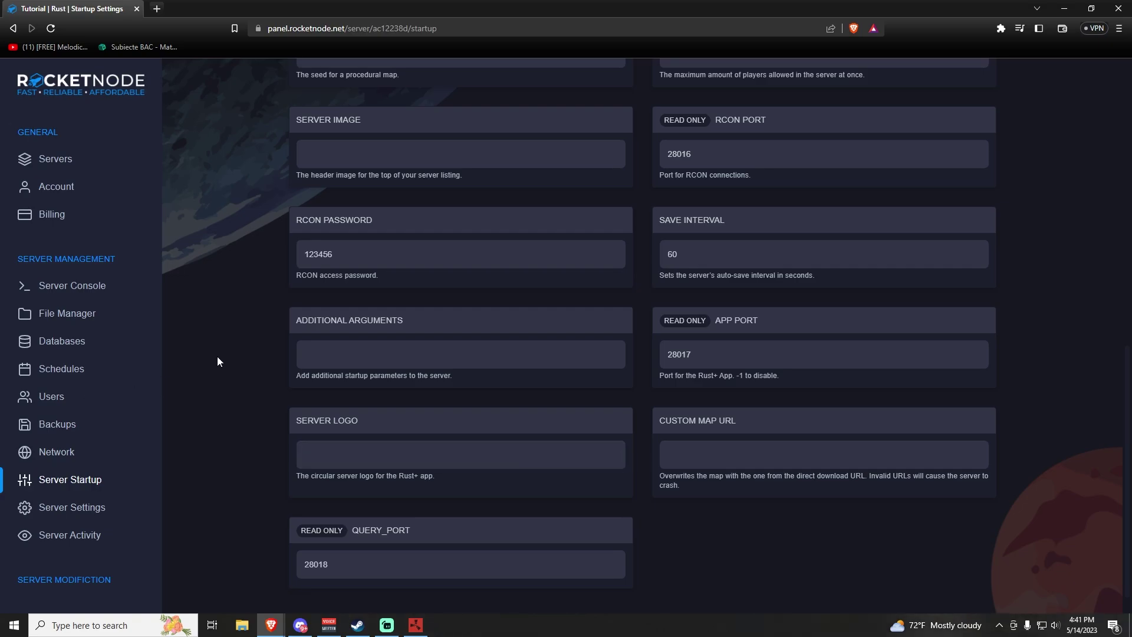
scroll(219, 359, up, 3)
scroll(225, 390, up, 9)
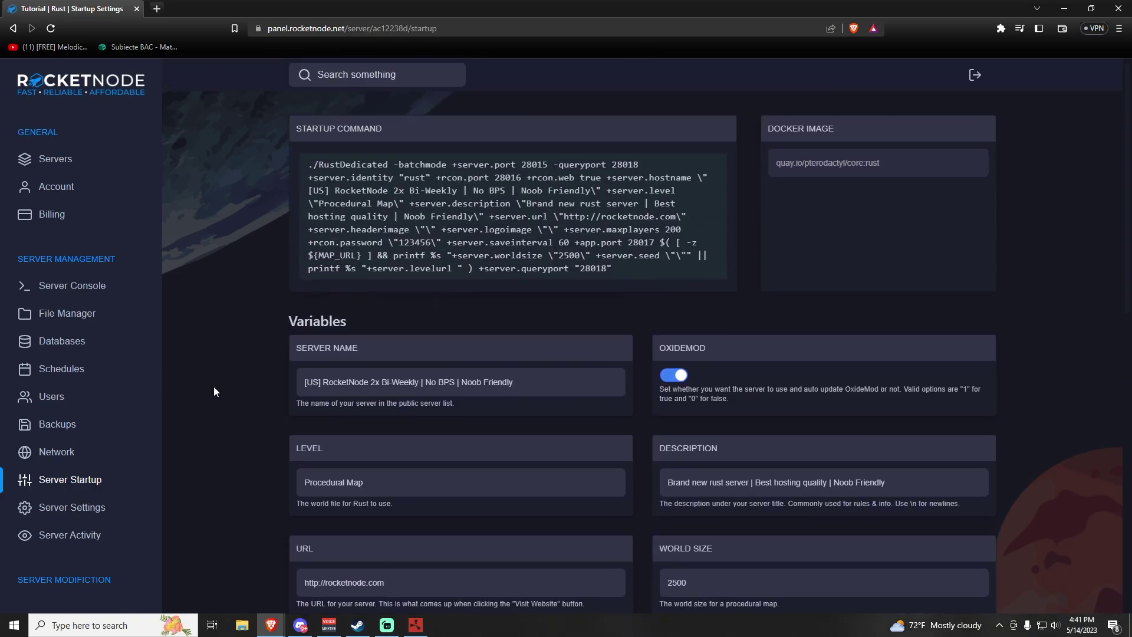
scroll(208, 387, down, 6)
scroll(358, 437, down, 4)
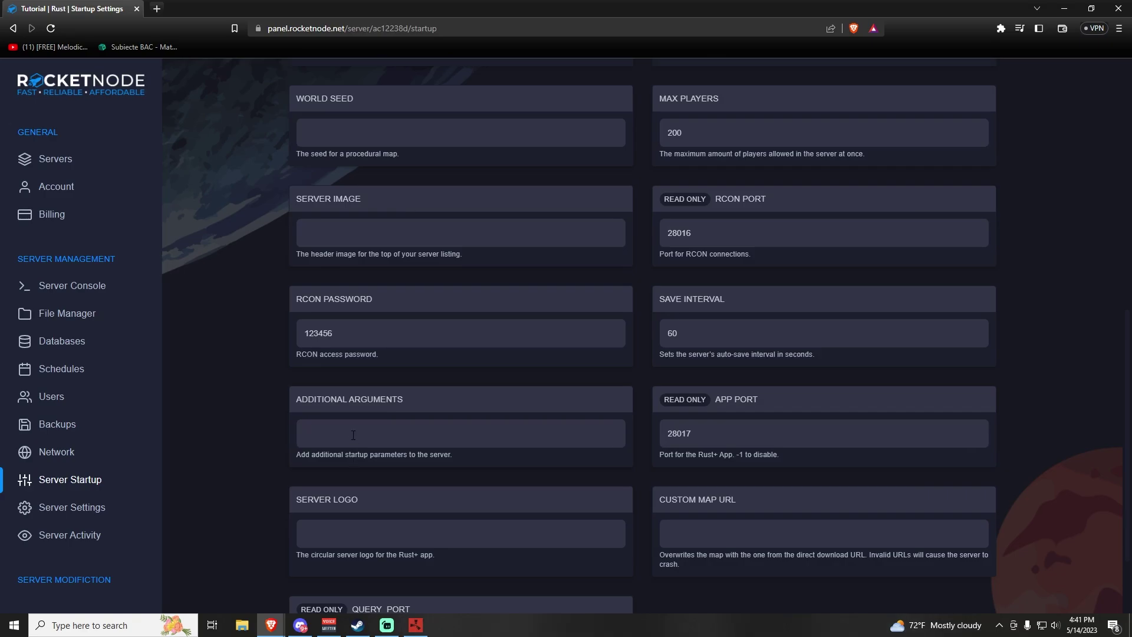
- Set the Additional Arguments startup variable to +SILENT-CRASHED and save it
click(354, 432)
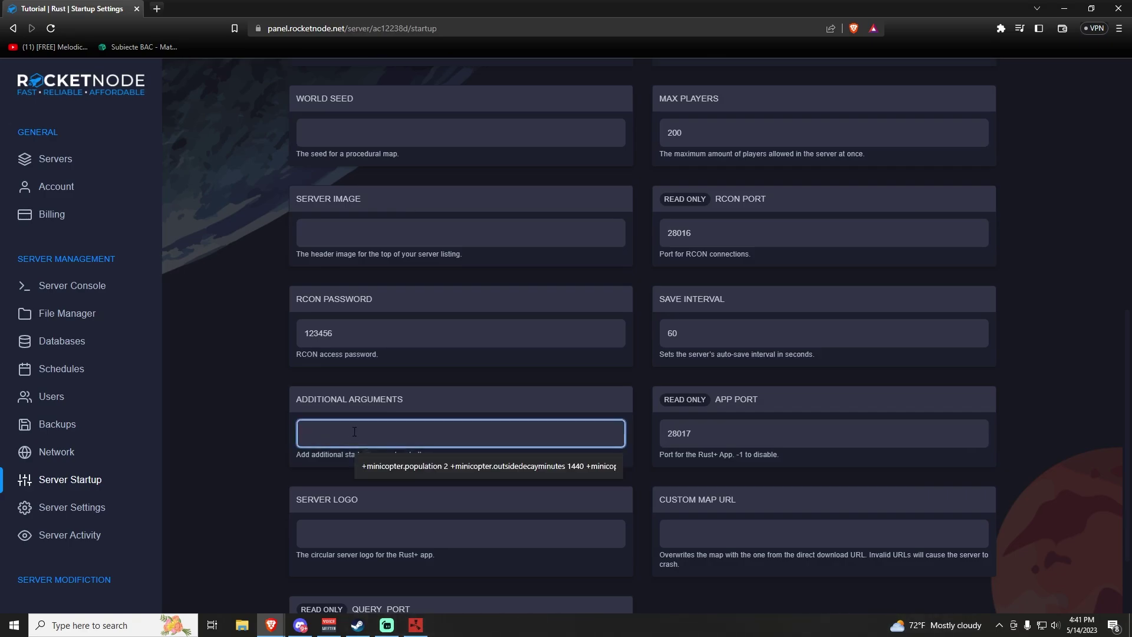
text(+SI)
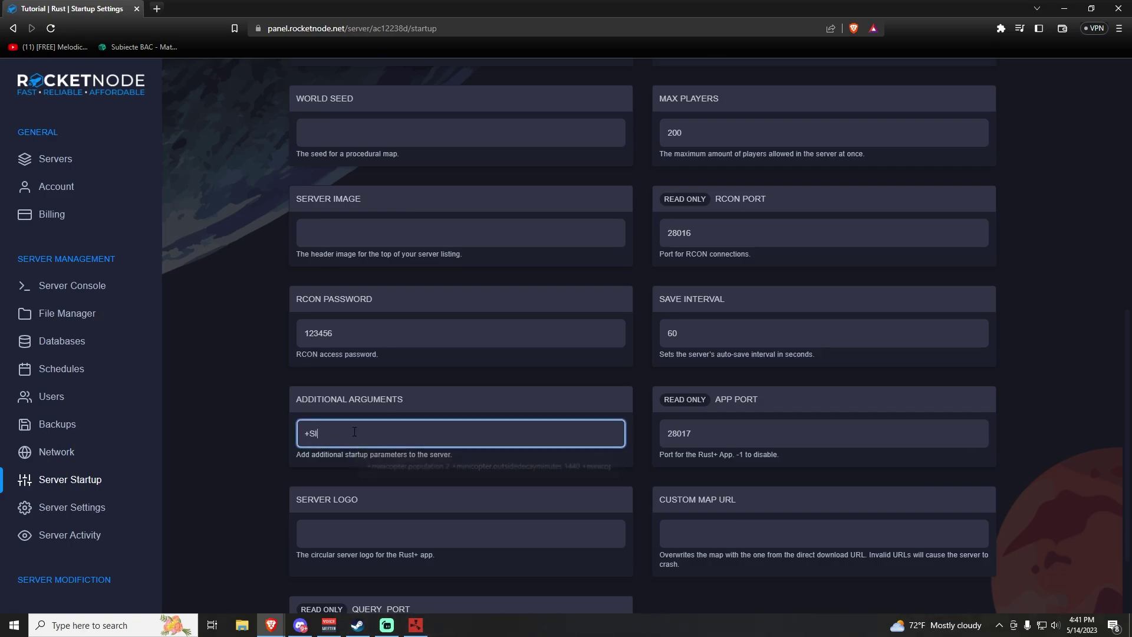
text(LENT-CRASHED)
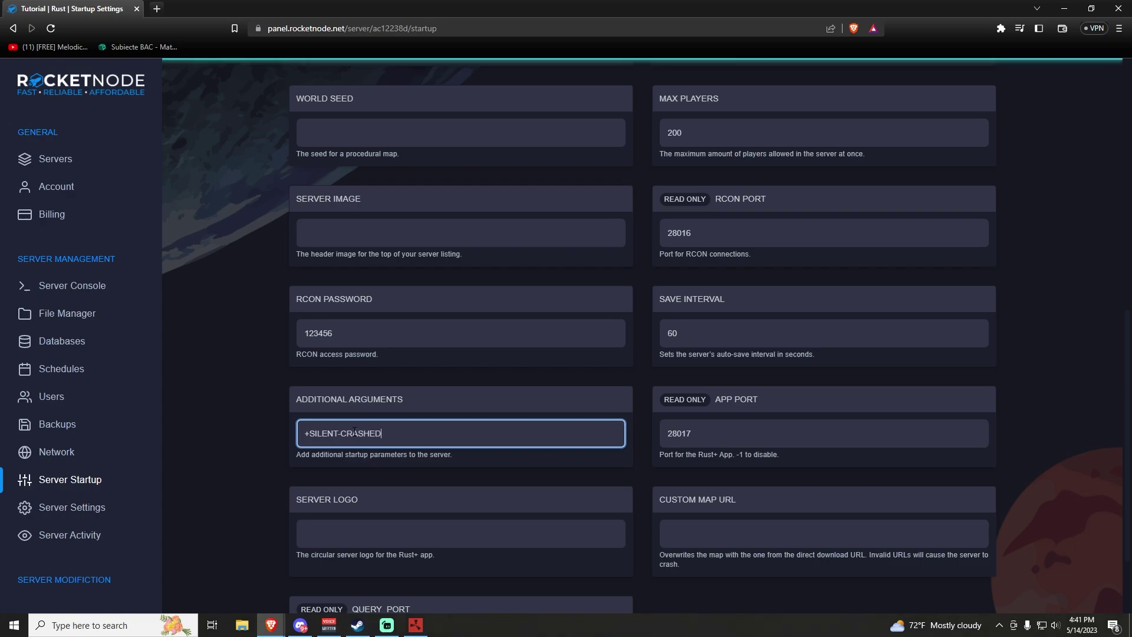
click(178, 407)
click(354, 434)
key(ctrl+a)
click(201, 433)
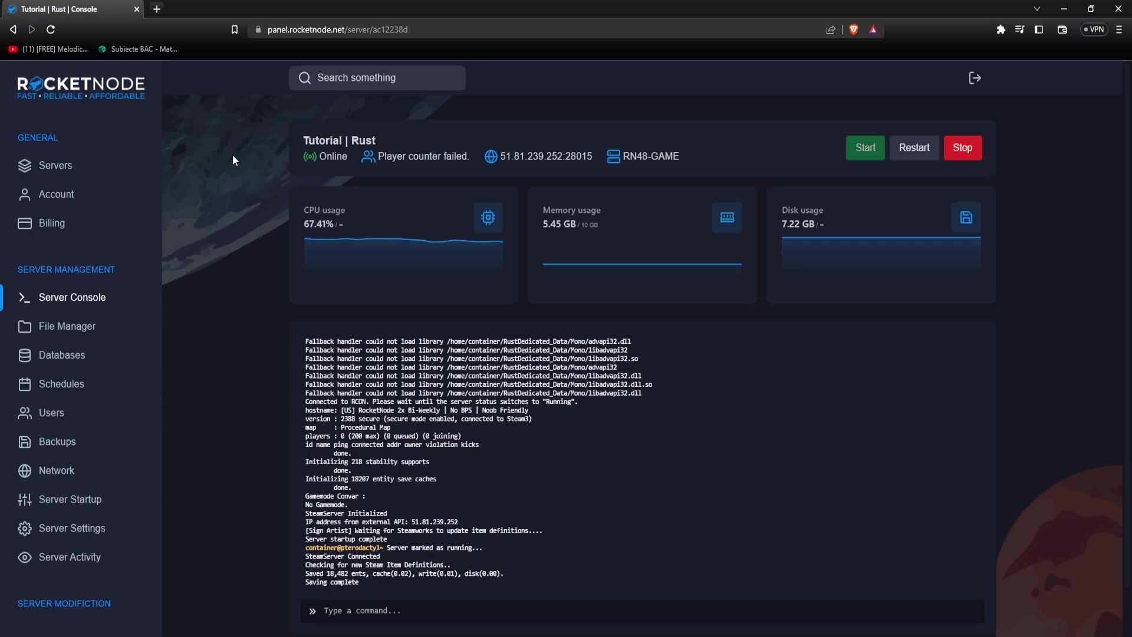
- Load steamid.io in a new tab and look up your Steam profile URL
click(158, 10)
text(steamid.io)
key(Return)
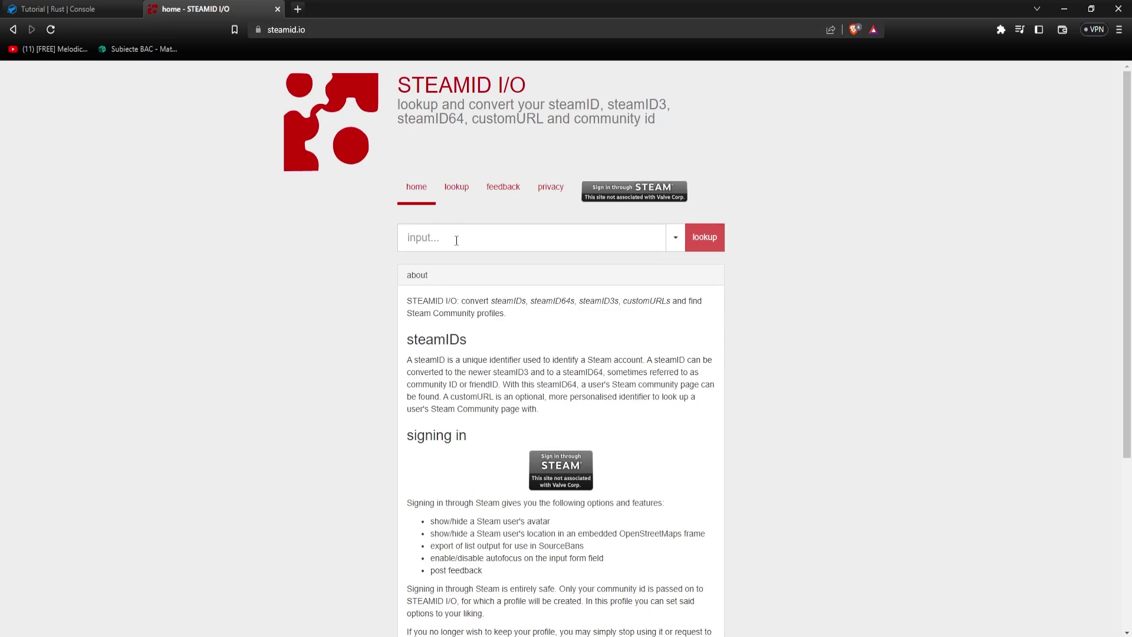
click(456, 240)
click(486, 271)
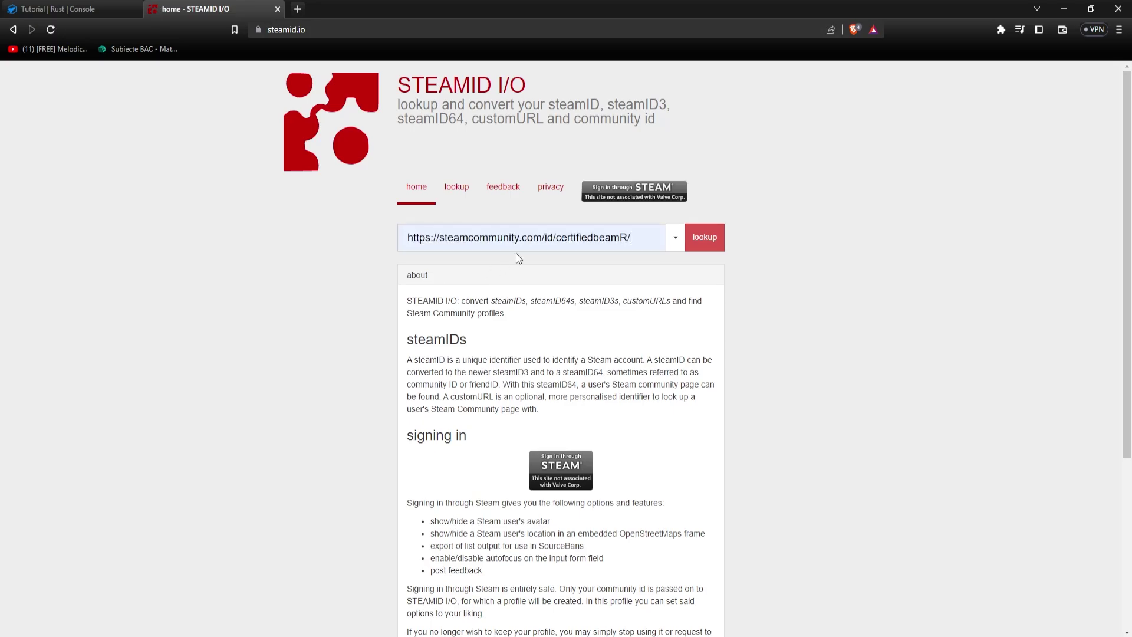
click(723, 239)
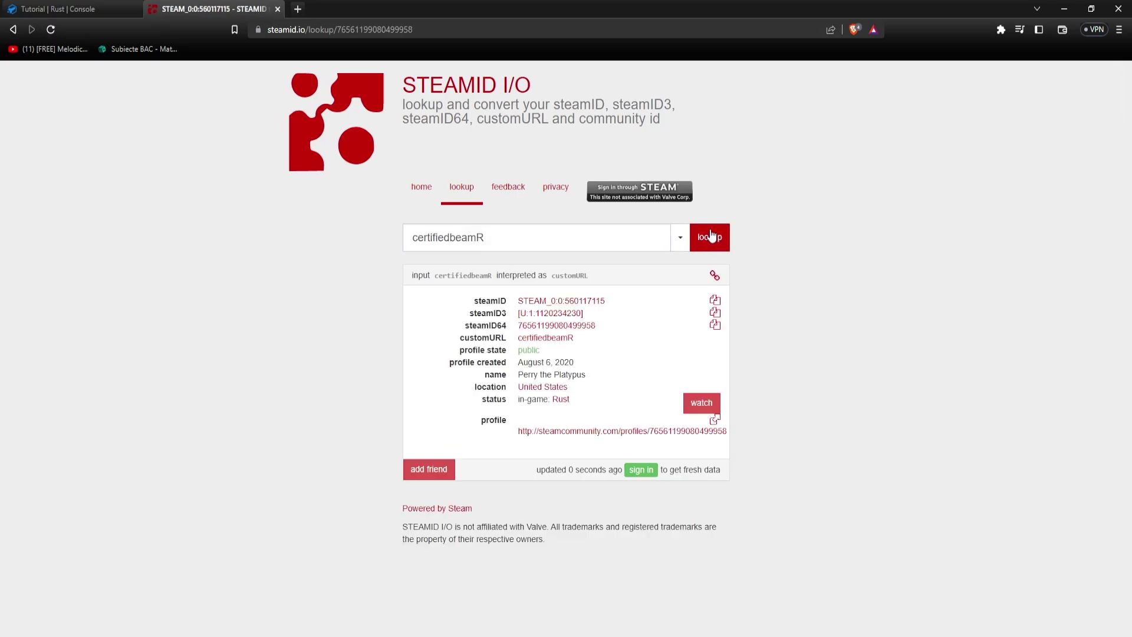
- Copy the profile's steamID64 and return to the server console's command input
drag(465, 324, 603, 329)
click(715, 326)
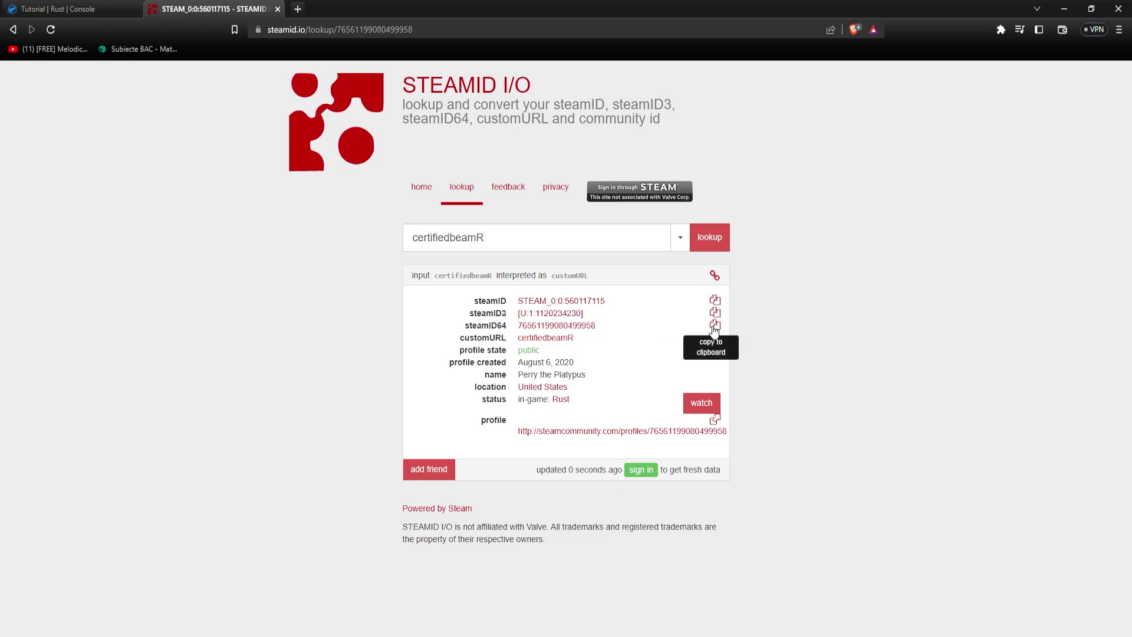
click(715, 325)
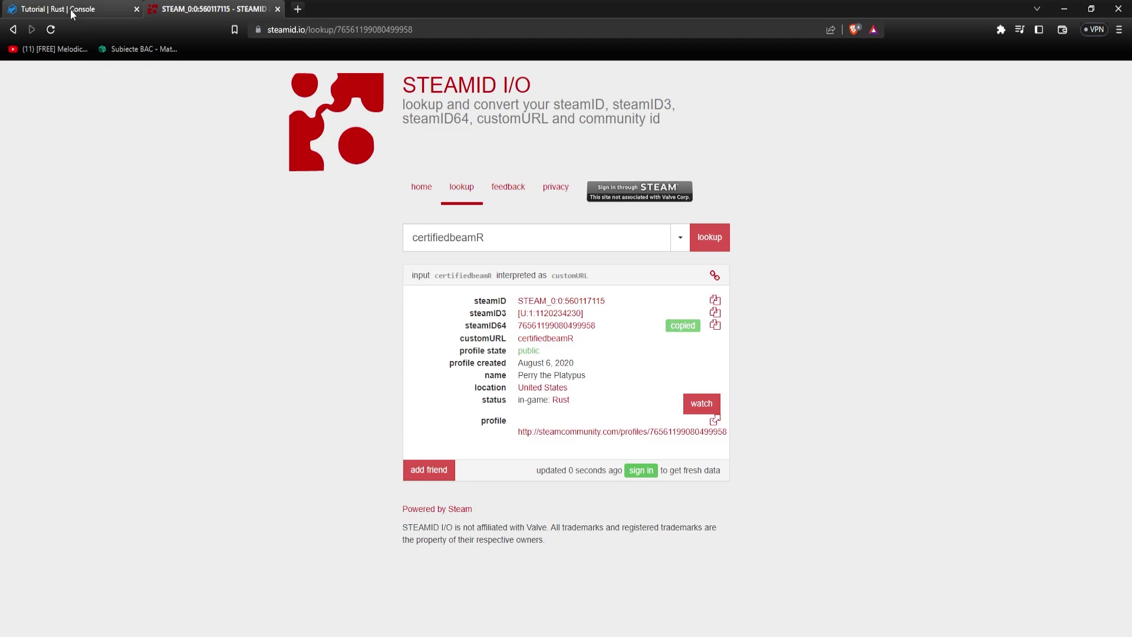
click(69, 9)
click(407, 617)
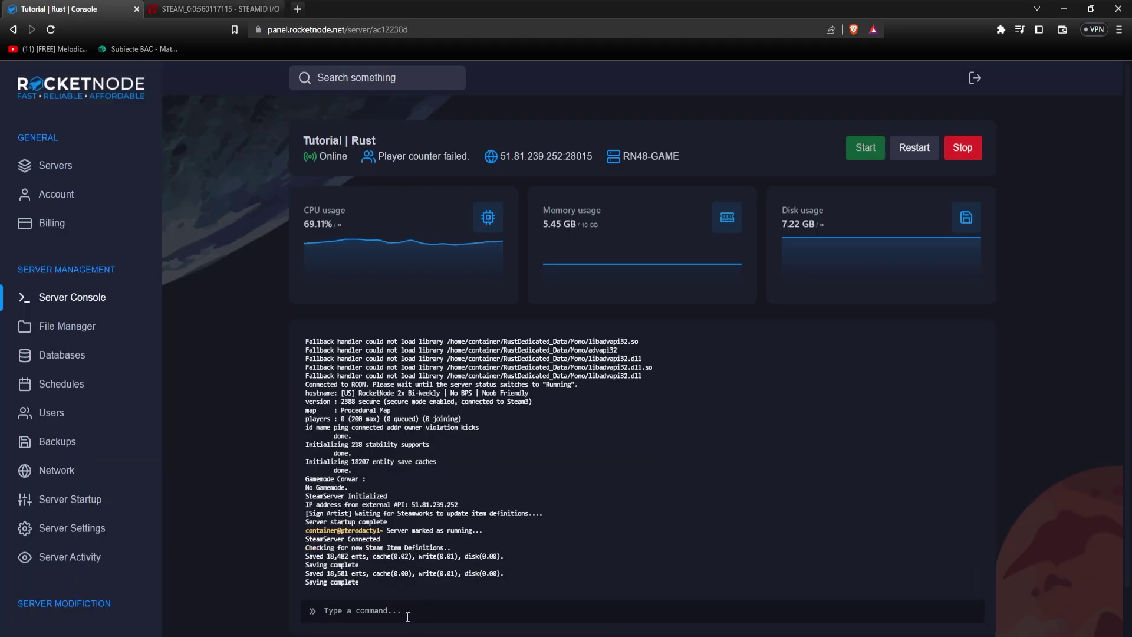
- Run ownerid with the pasted steamID64 to make your account a server owner
text(ownerid)
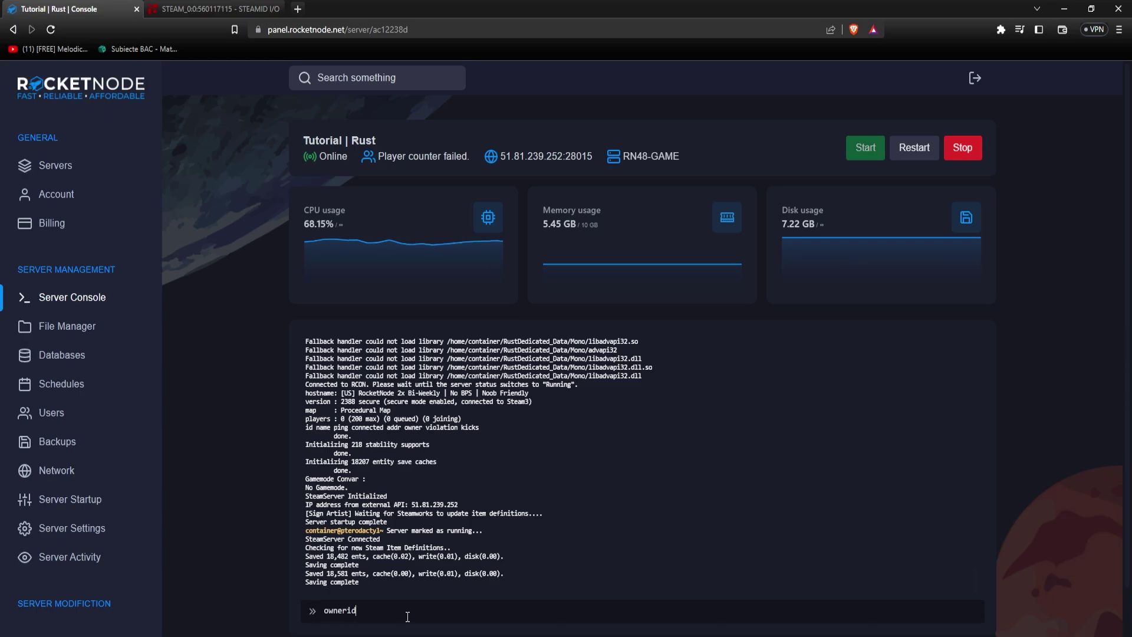
key(ctrl+v)
key(Return)
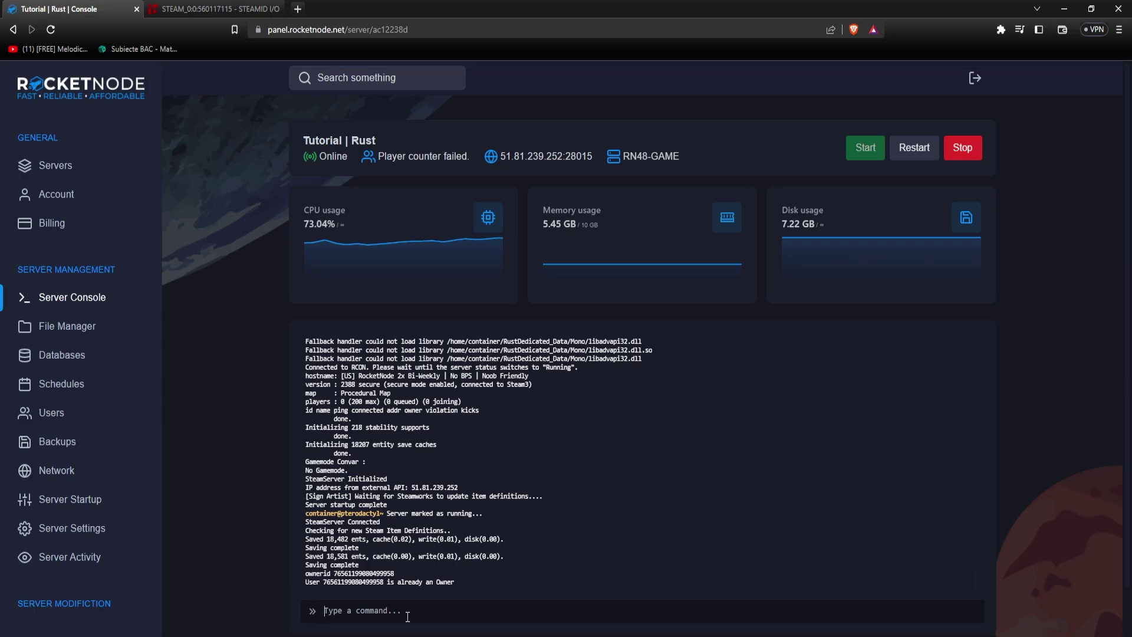
- Type 'oxide.usergroup add' with the pasted steamID64 and 'admin' into the console
text(oxi)
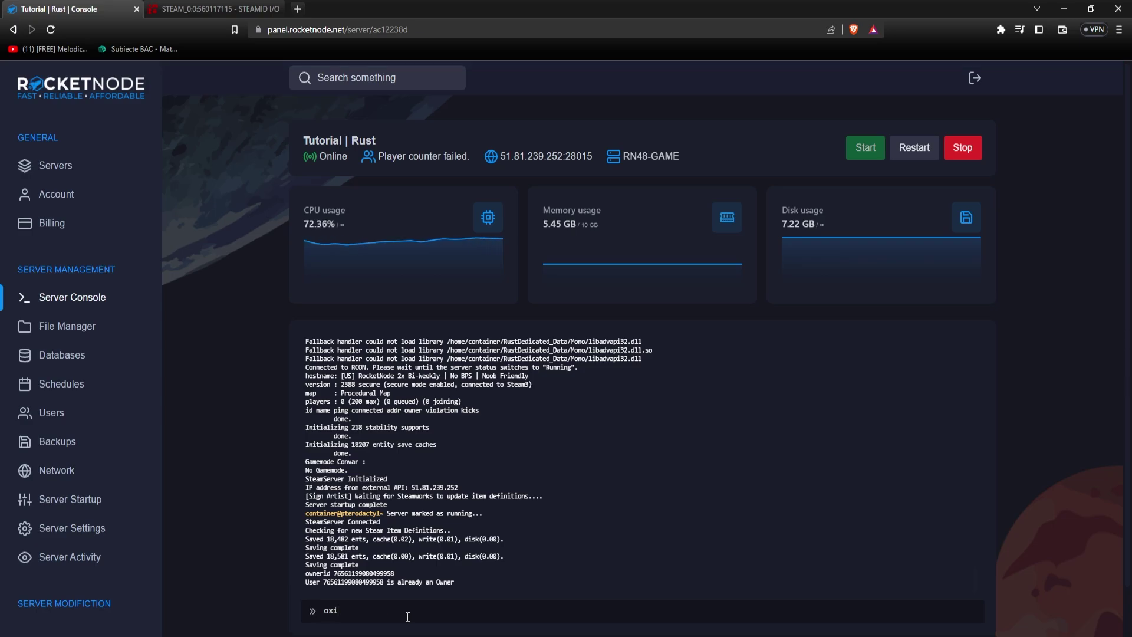
text(de.usergroup add)
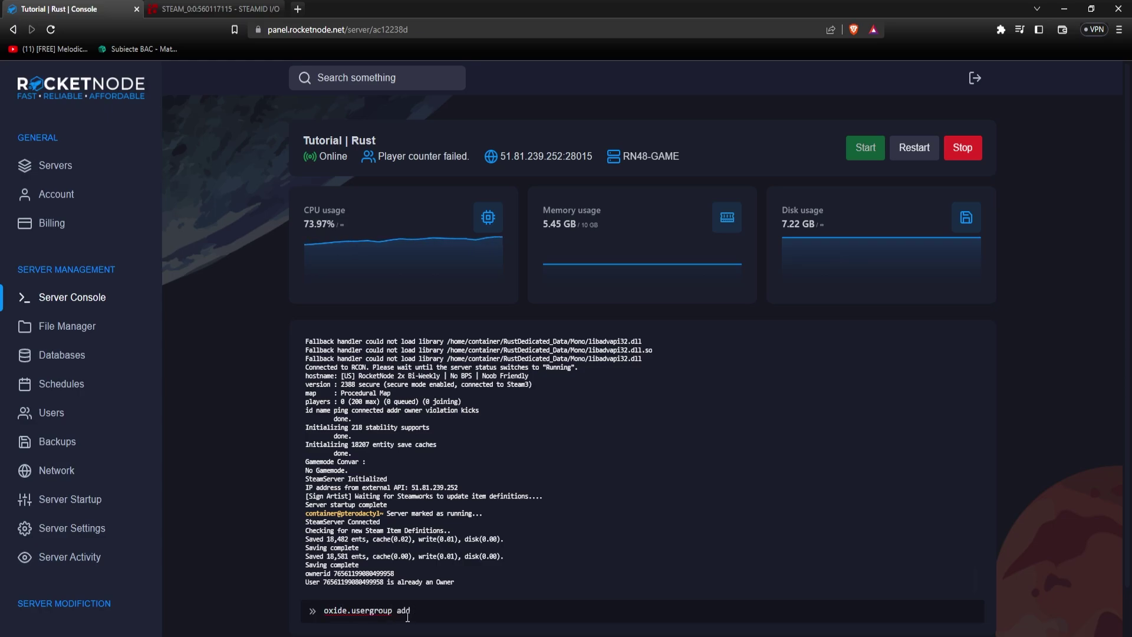
key(ctrl+v)
text(admin)
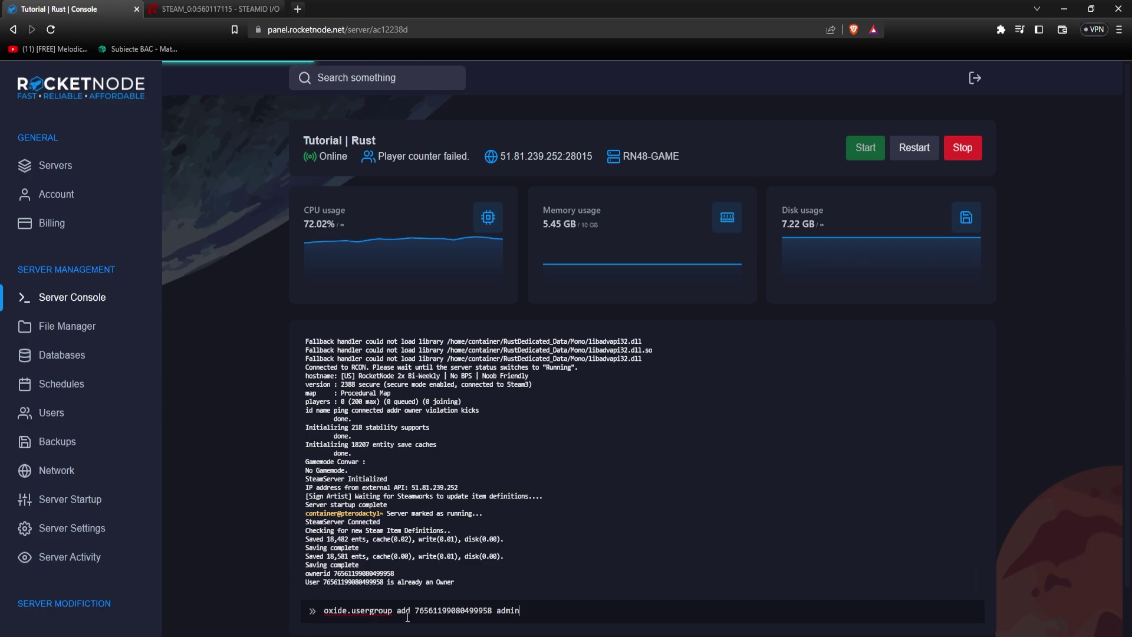
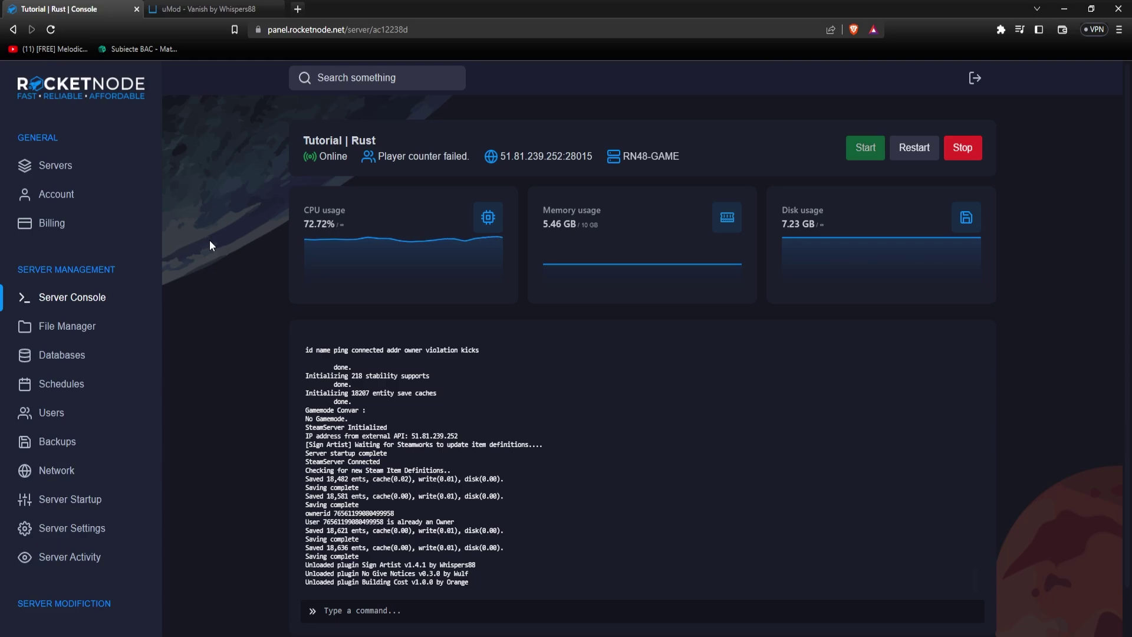
- Download the Vanish plugin file from its uMod page, then return to the Rust server console
click(219, 9)
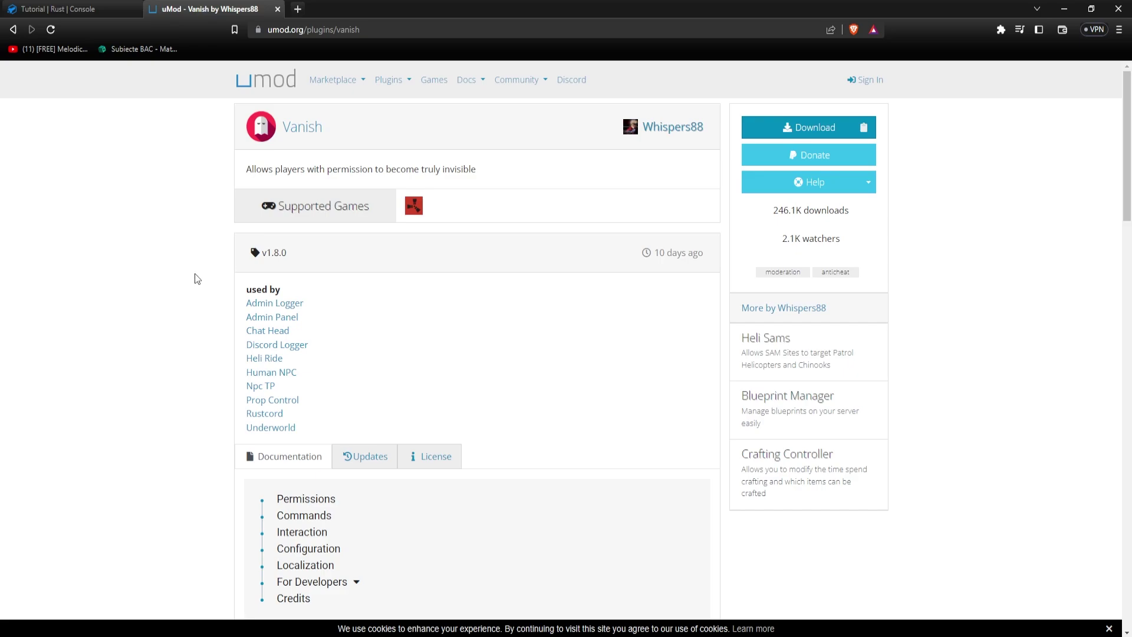
click(813, 127)
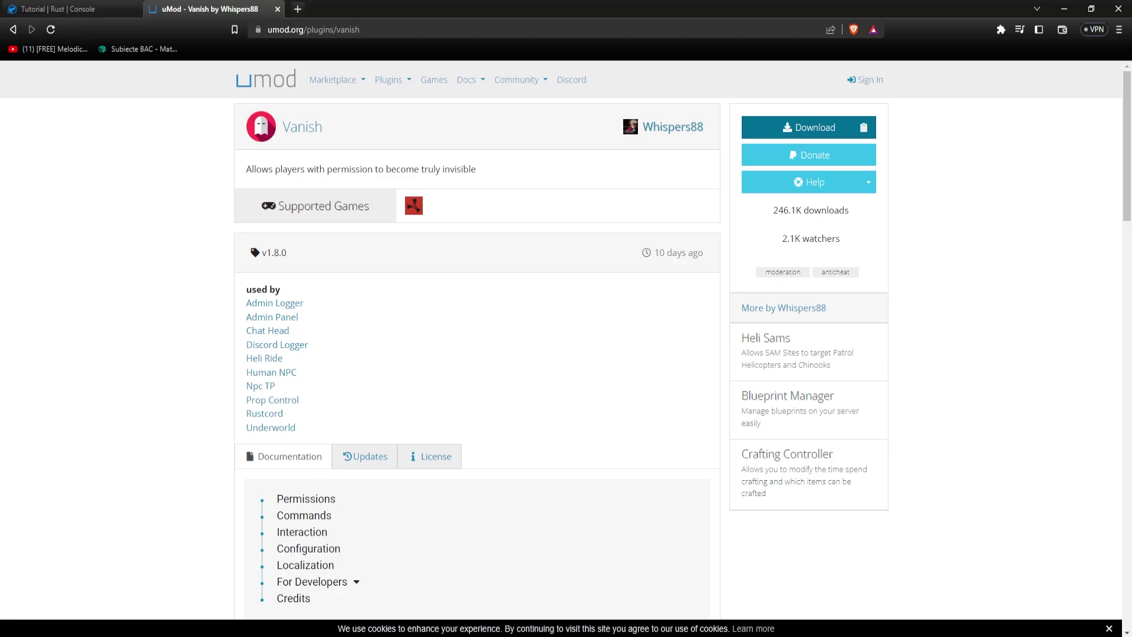
click(44, 10)
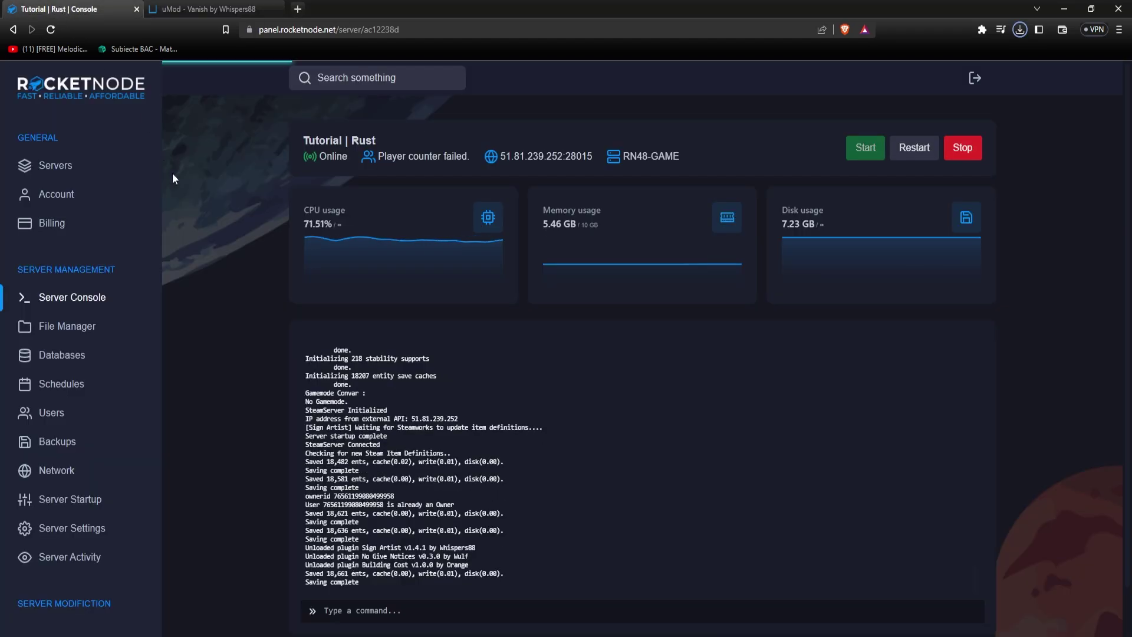
- Close the uMod page and upload Vanish.cs into the oxide/plugins folder in File Manager
click(277, 9)
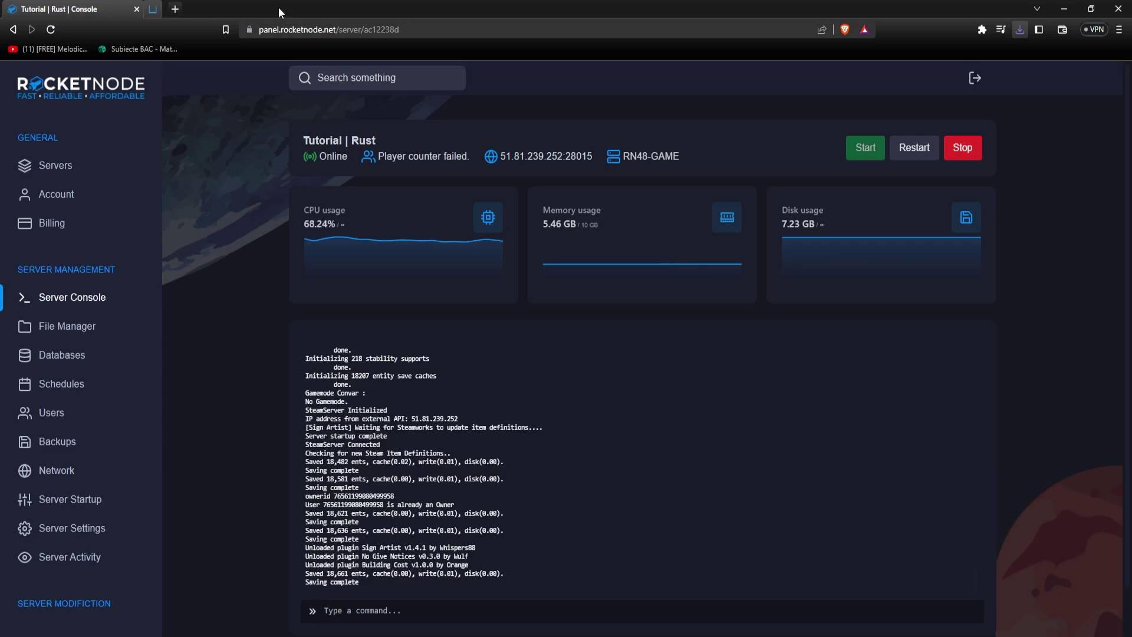
click(86, 330)
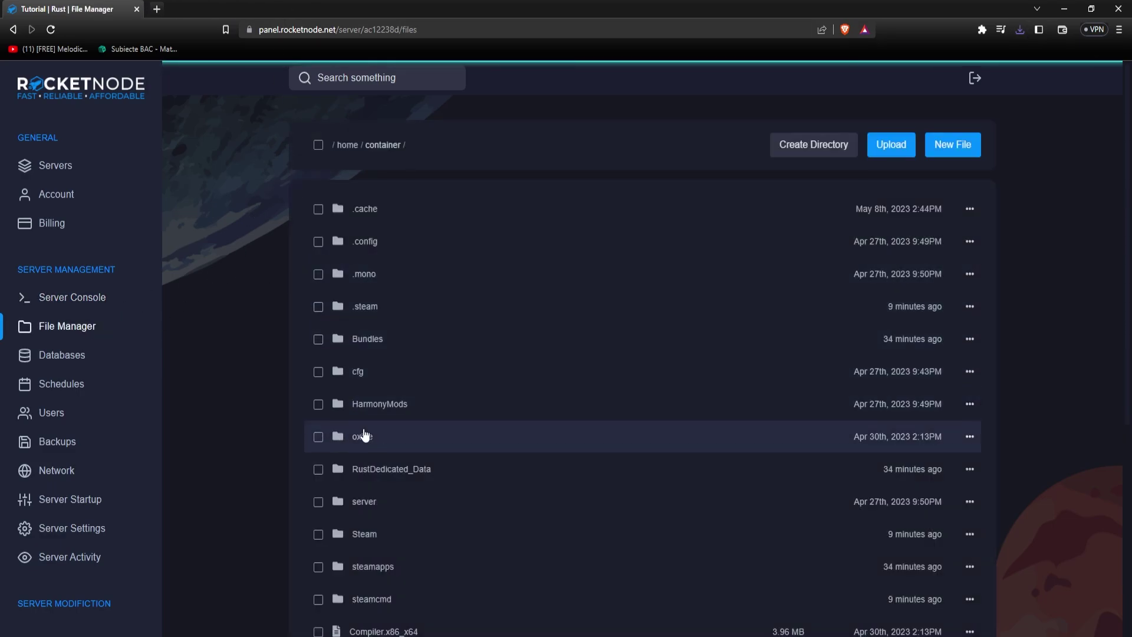
click(364, 436)
click(370, 339)
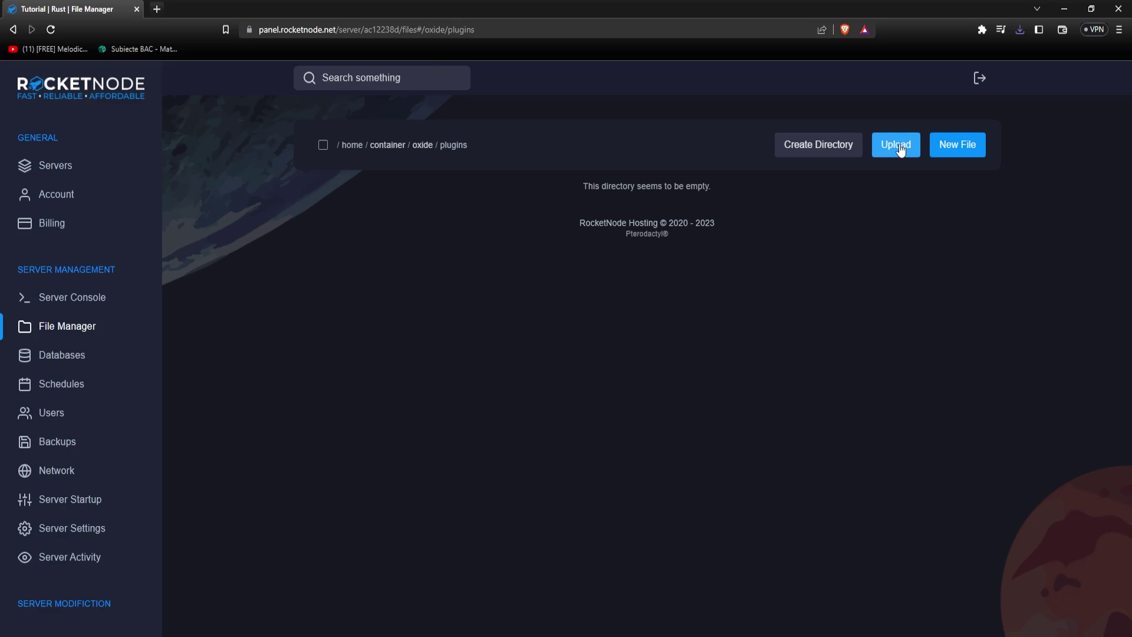
click(901, 150)
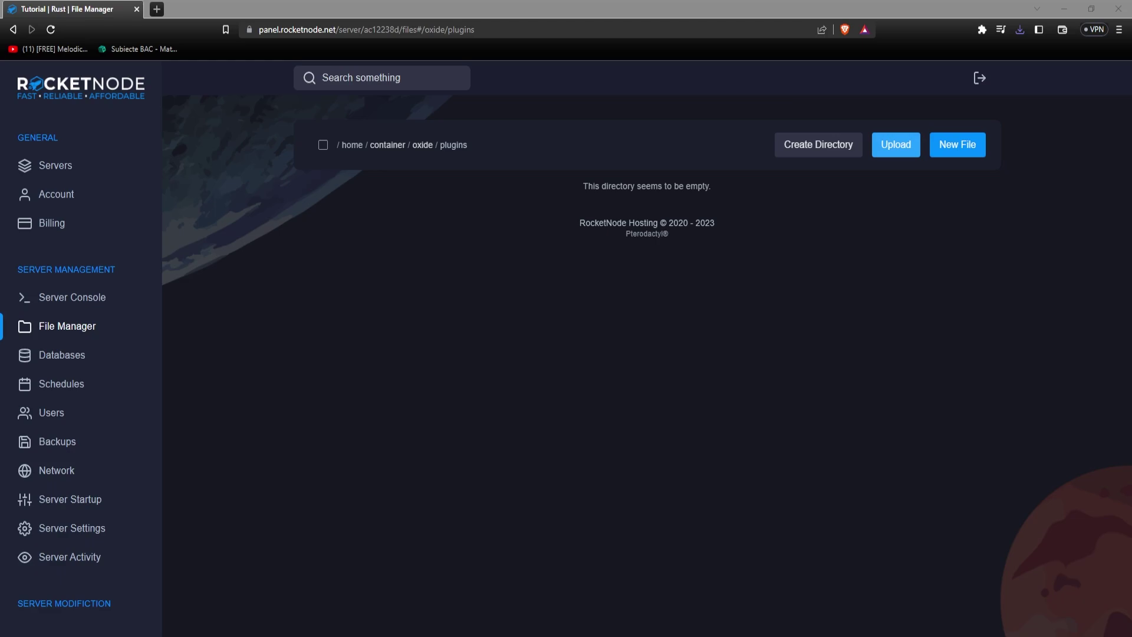
key(Return)
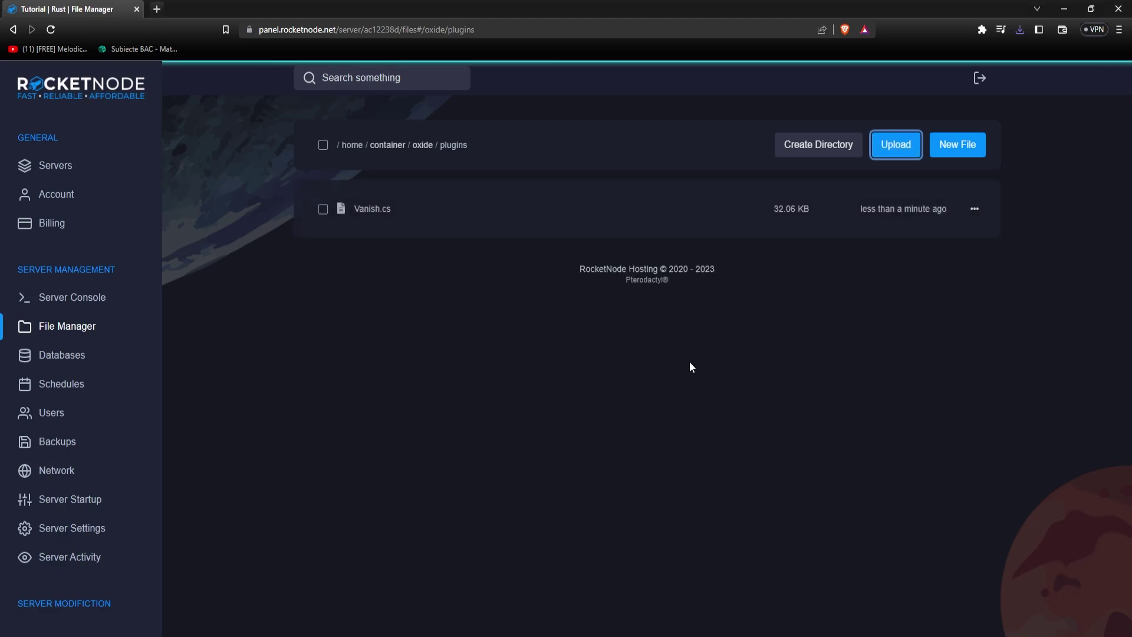
- Return to the Server Console and scroll down through the live log output
click(92, 300)
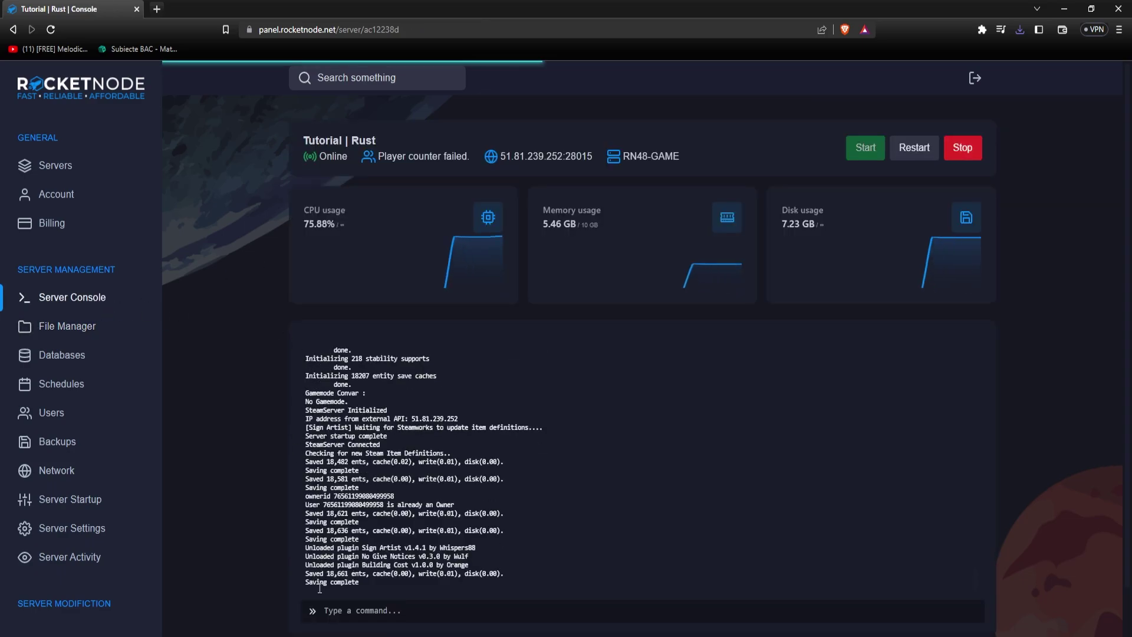
scroll(350, 601, down, 1)
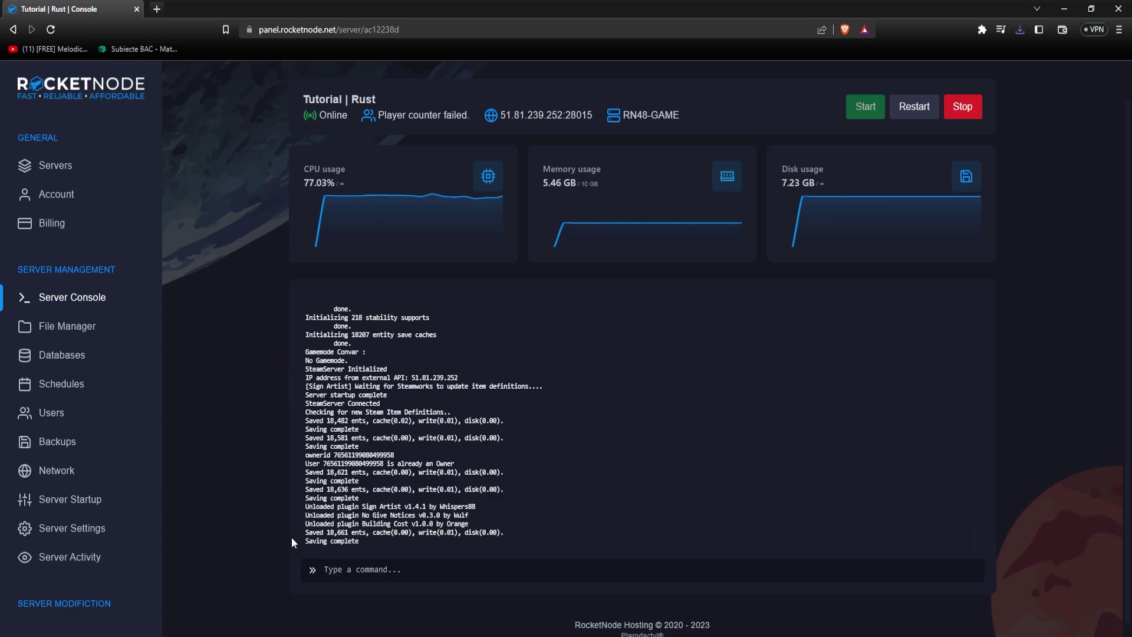
scroll(291, 536, down, 1)
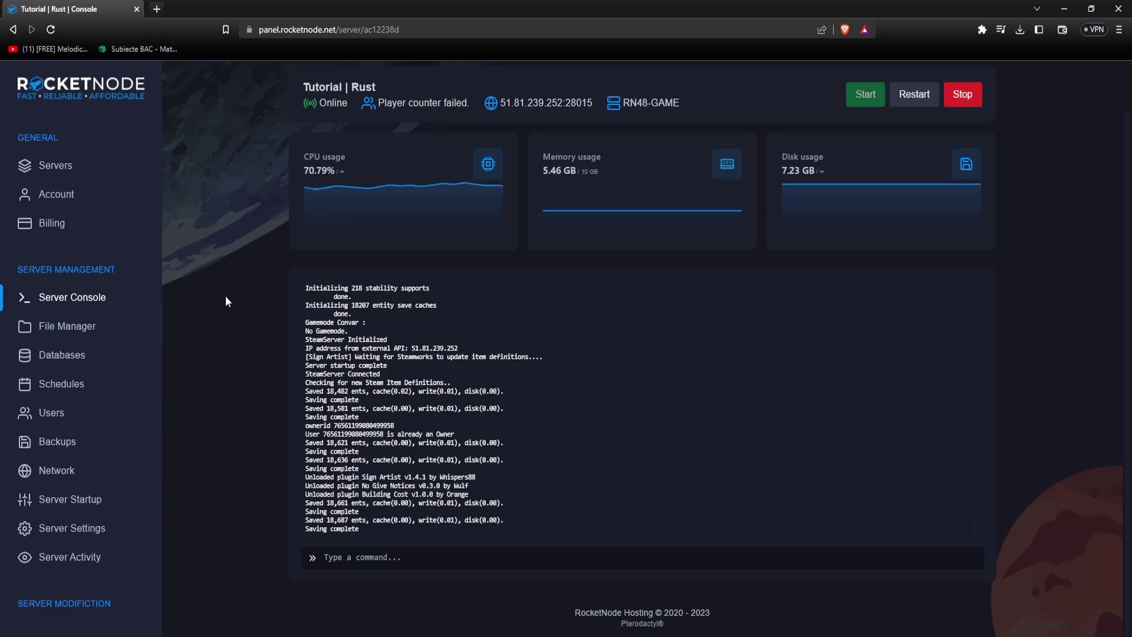
click(87, 531)
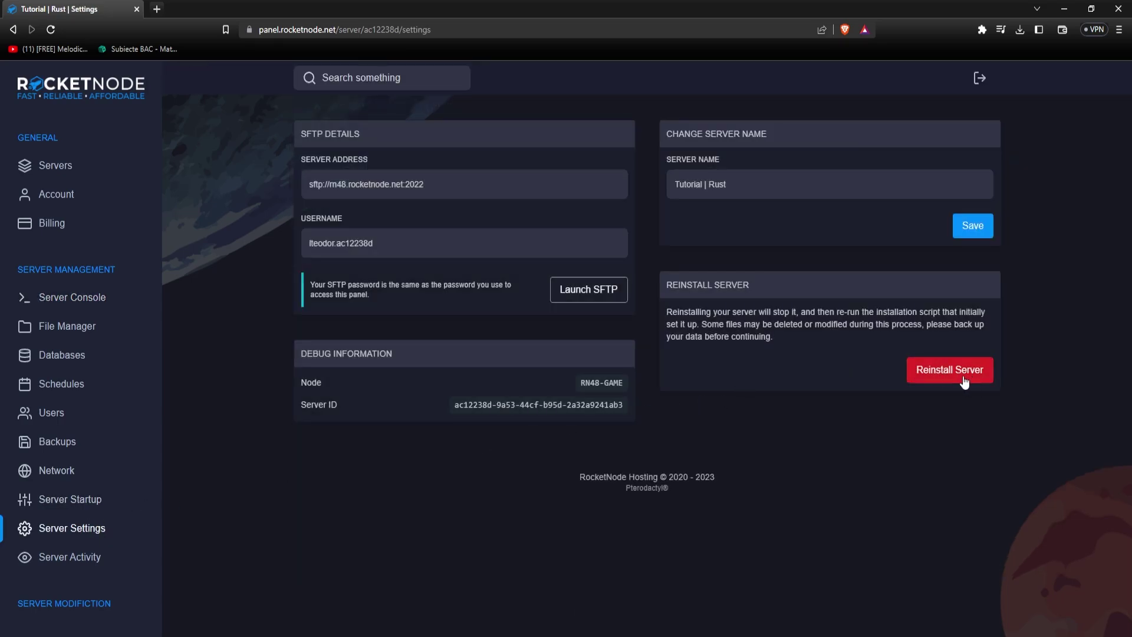
click(964, 381)
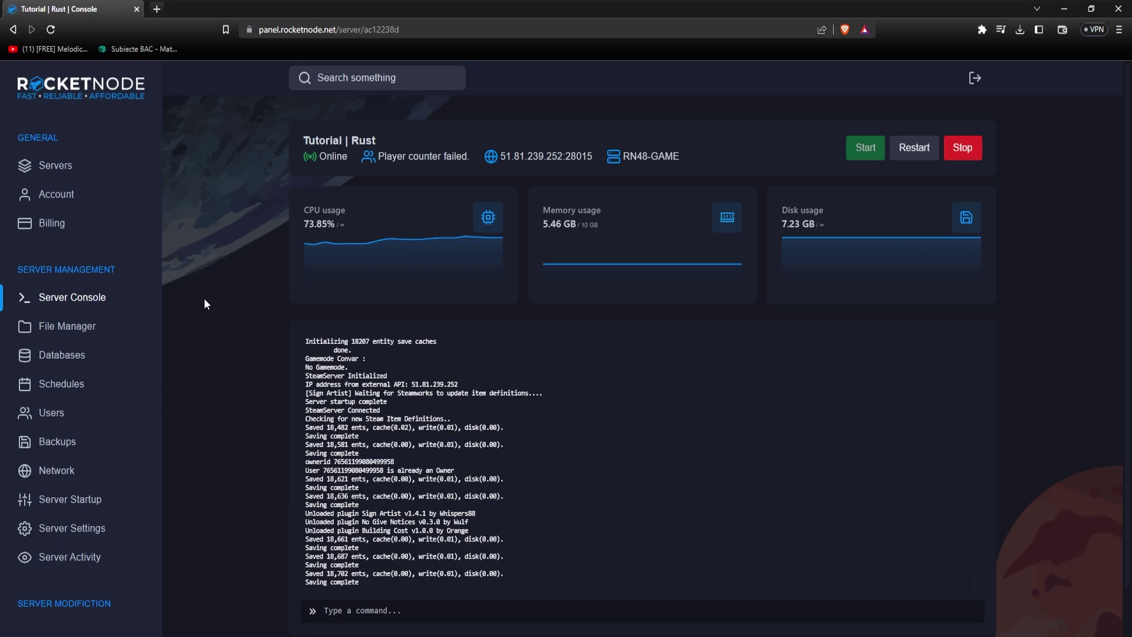
- On the Backups page, create and start a new backup named 'RocketNode Backup'
click(68, 447)
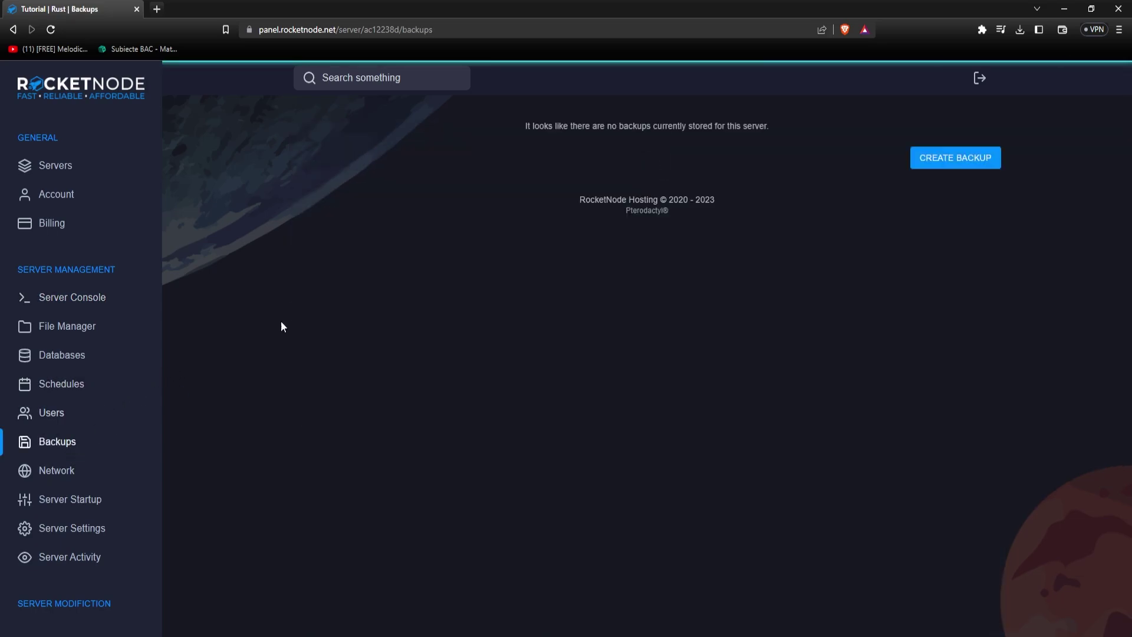
click(934, 158)
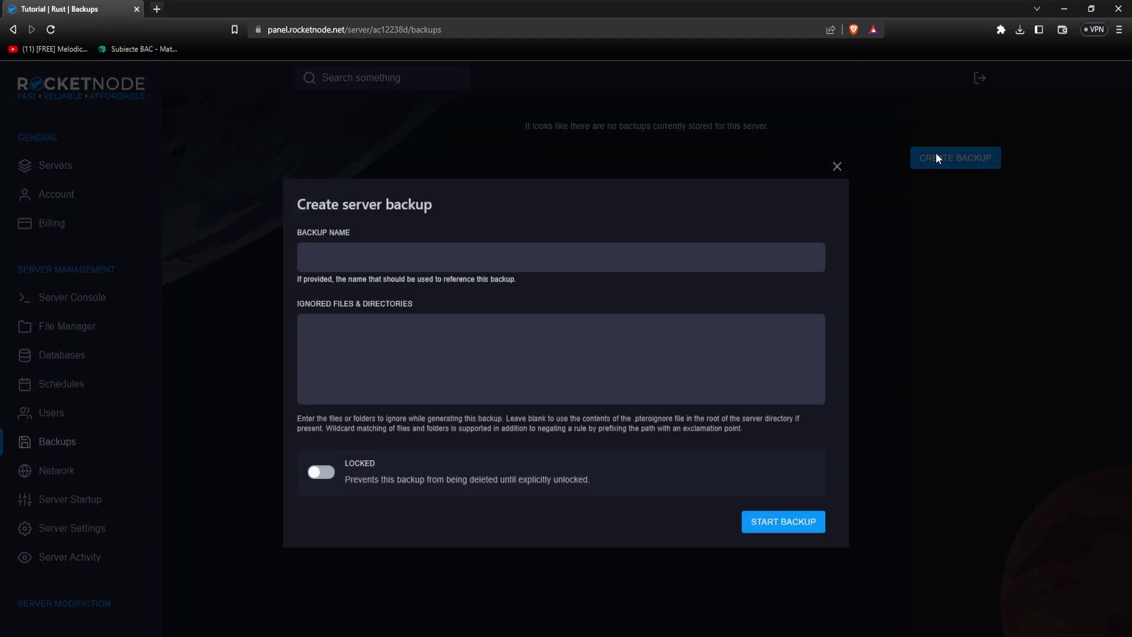
click(547, 247)
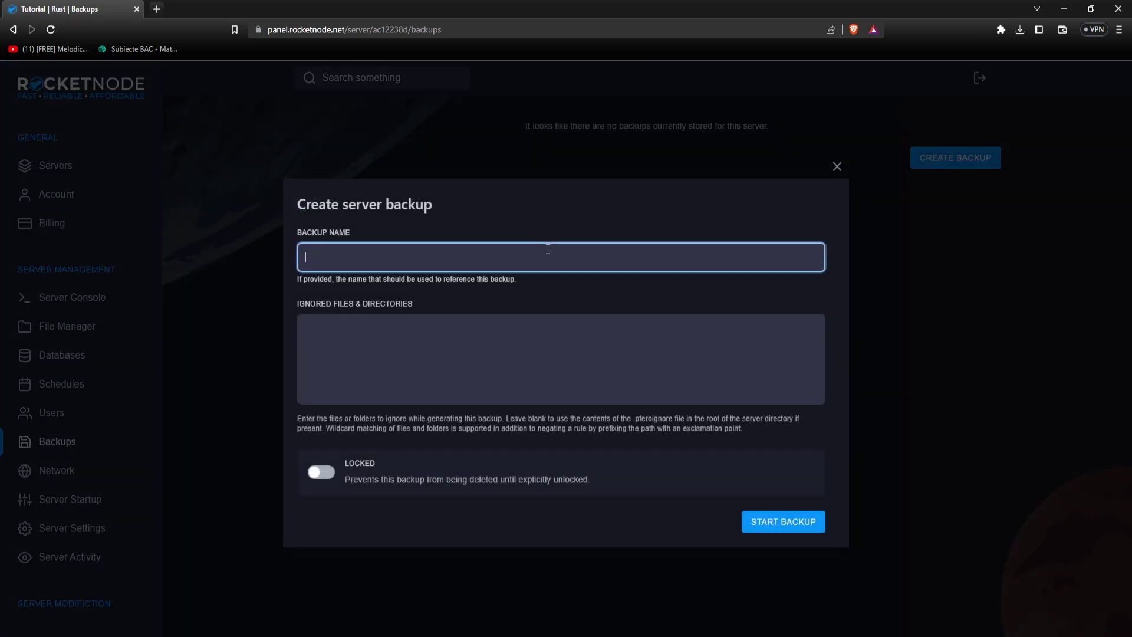
text(RocketNode Backup)
click(439, 443)
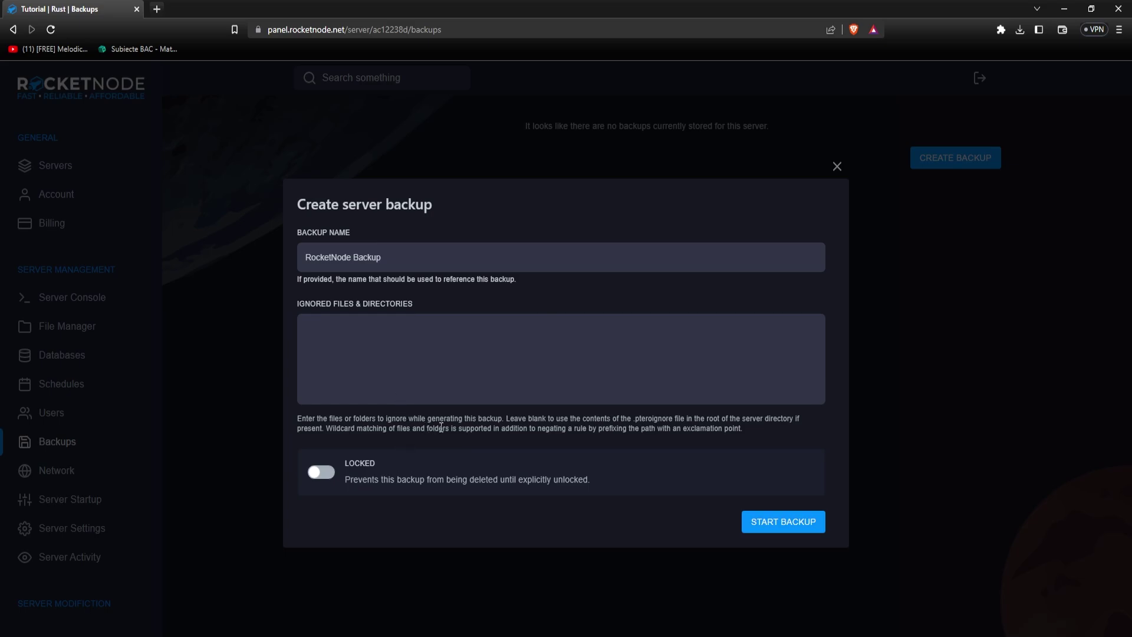
click(760, 525)
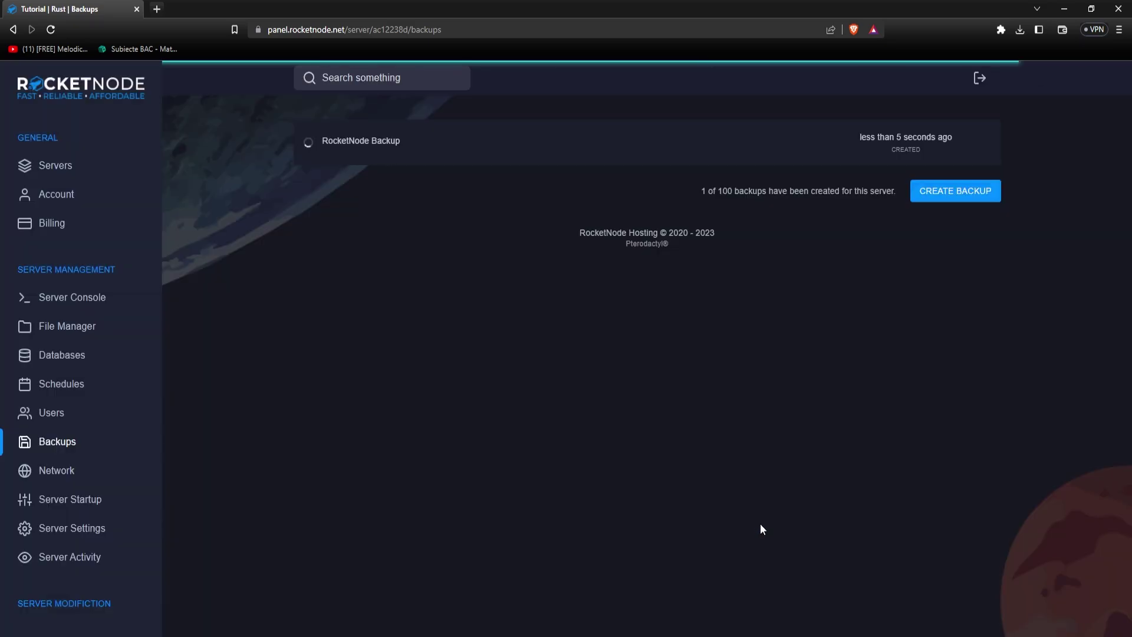